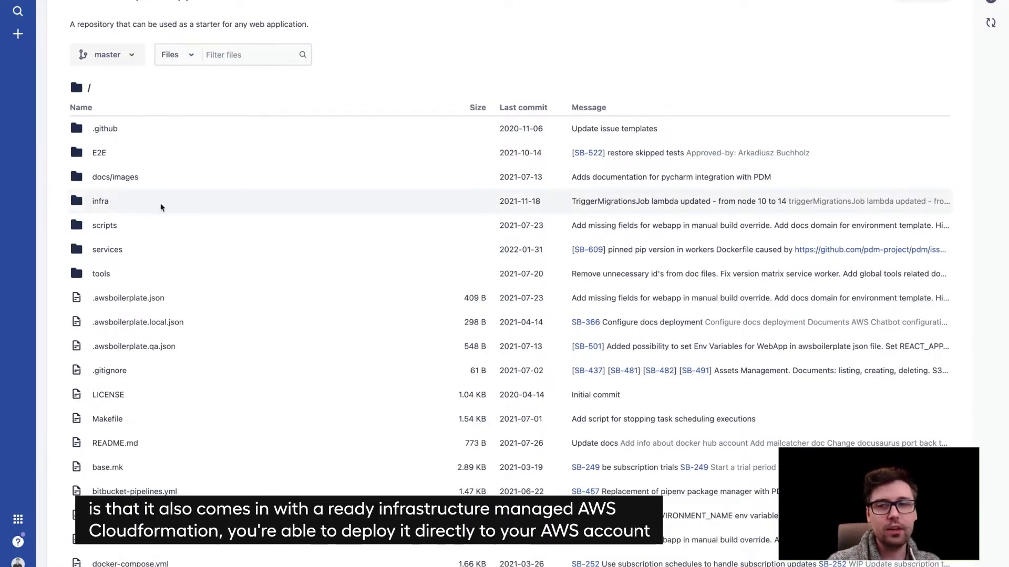
Browse into infra/cdk in the repository and scroll to its README and back up
click(100, 200)
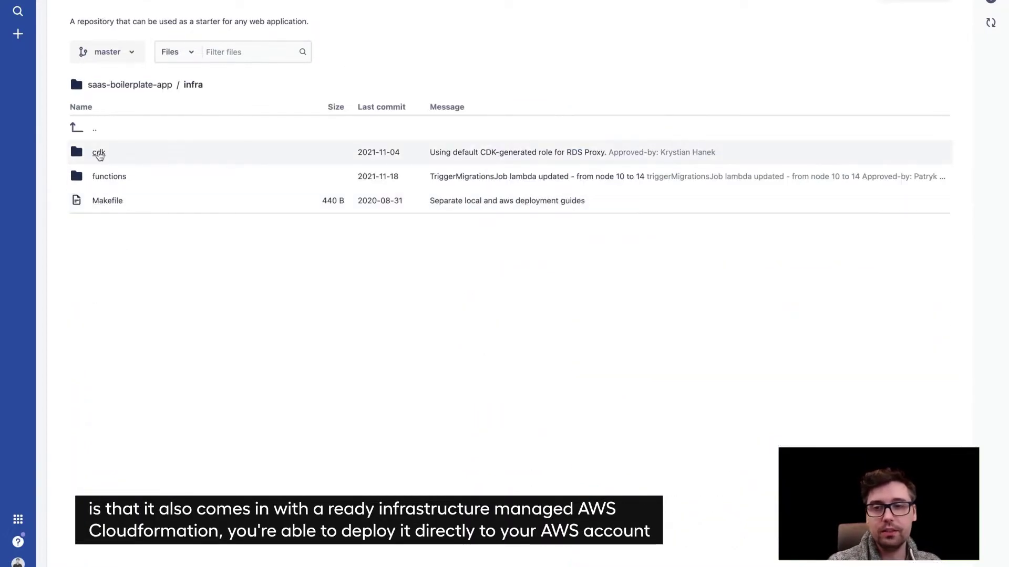
click(99, 153)
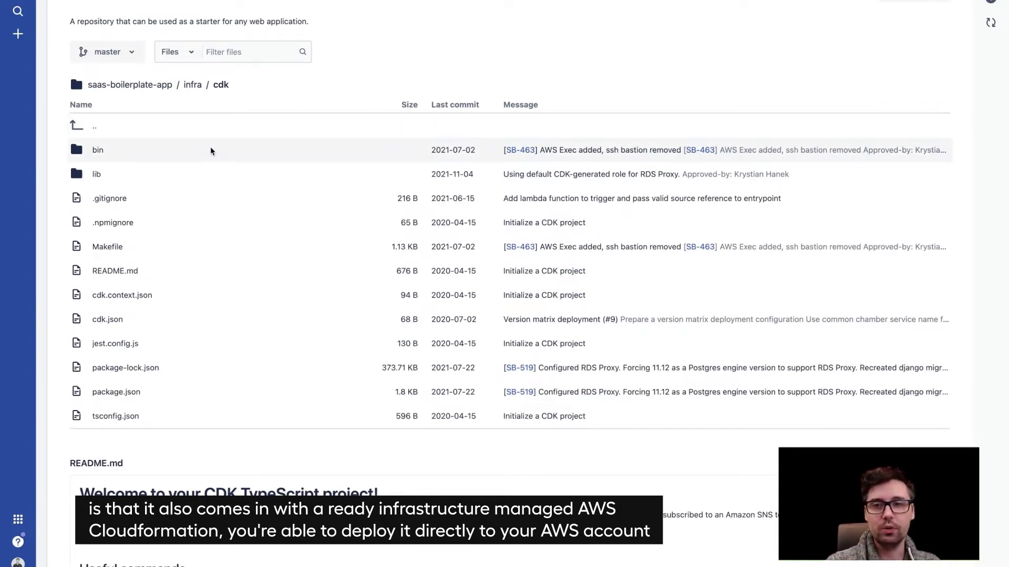
scroll(181, 299, down, 3)
scroll(180, 300, up, 2)
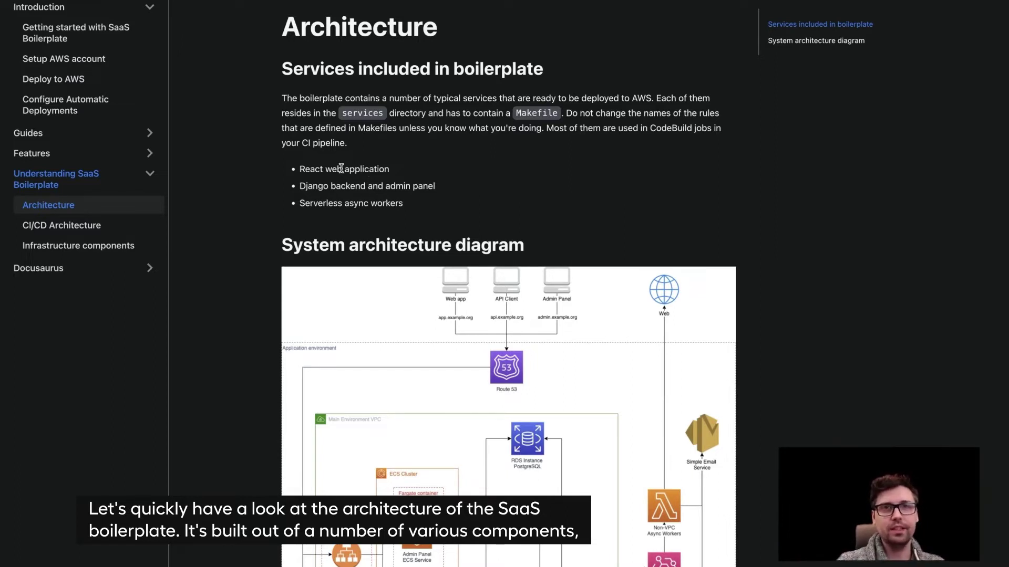
drag(300, 168, 374, 168)
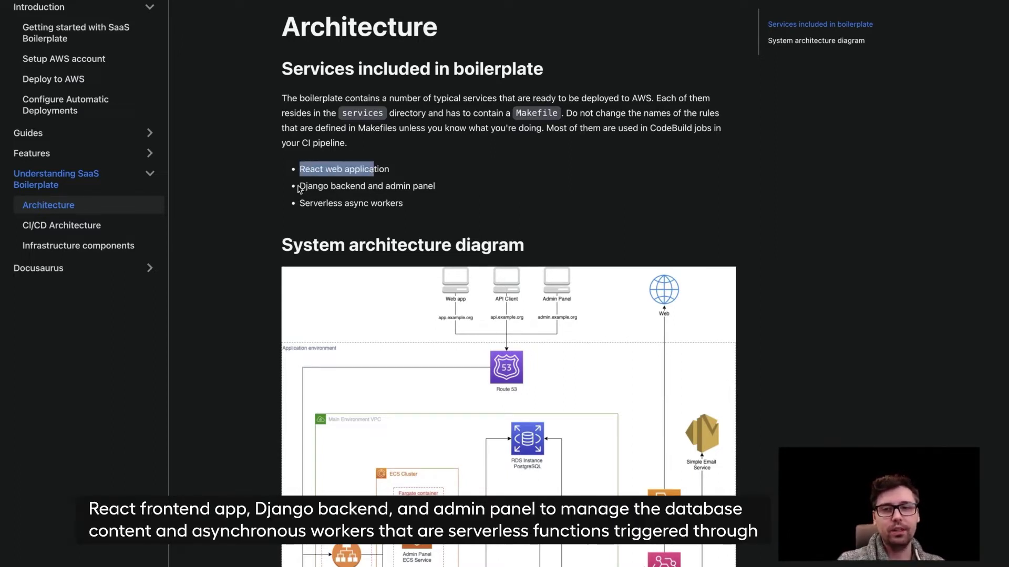
drag(299, 186, 411, 191)
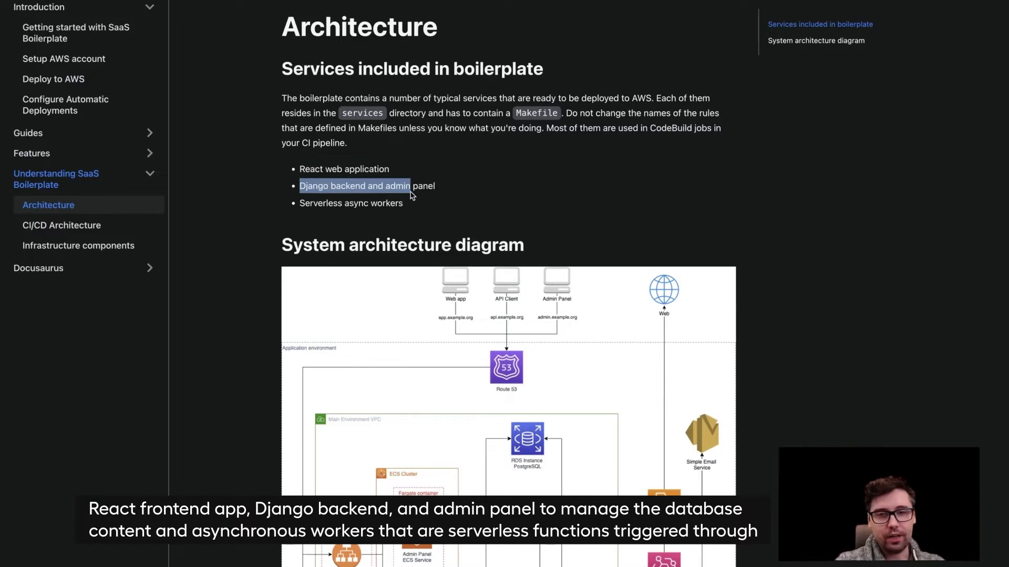
click(453, 189)
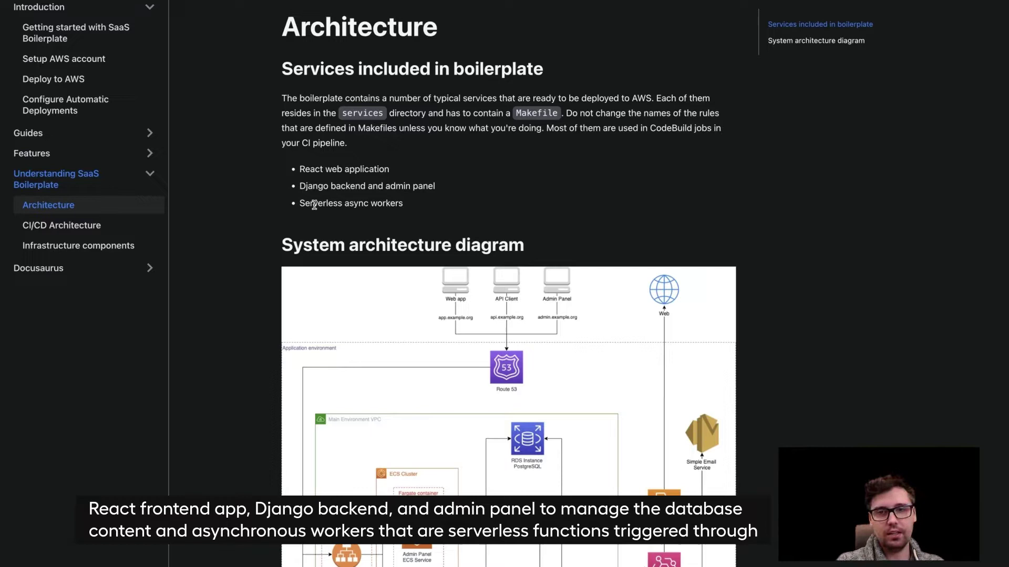
drag(302, 204, 398, 204)
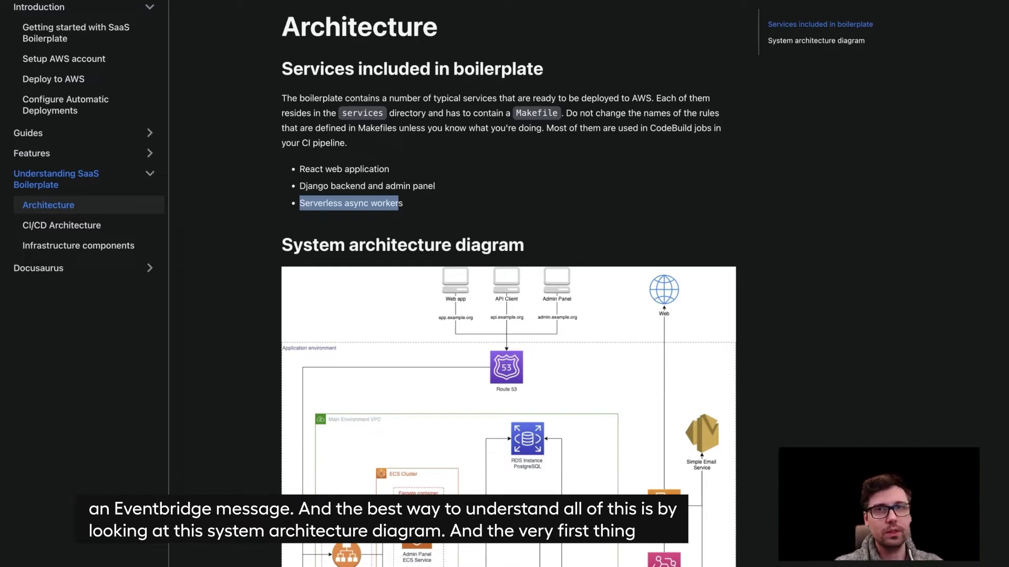
scroll(391, 286, down, 3)
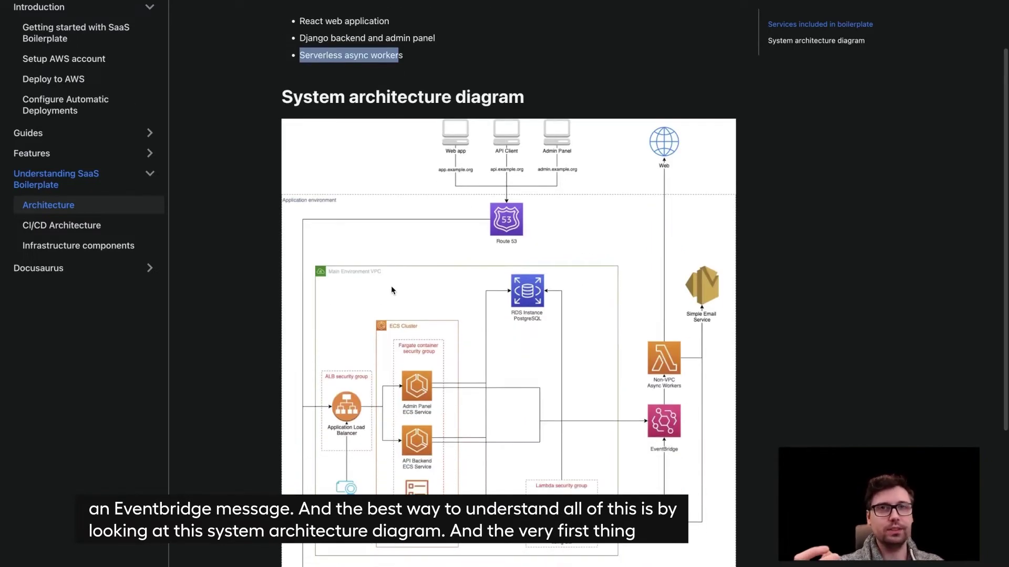
scroll(392, 289, down, 3)
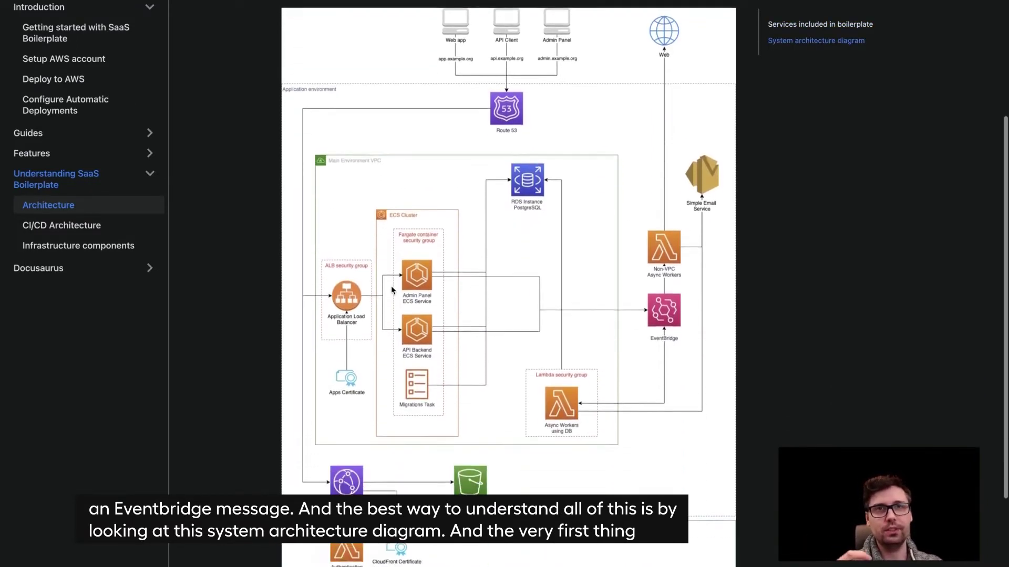
scroll(391, 290, down, 1)
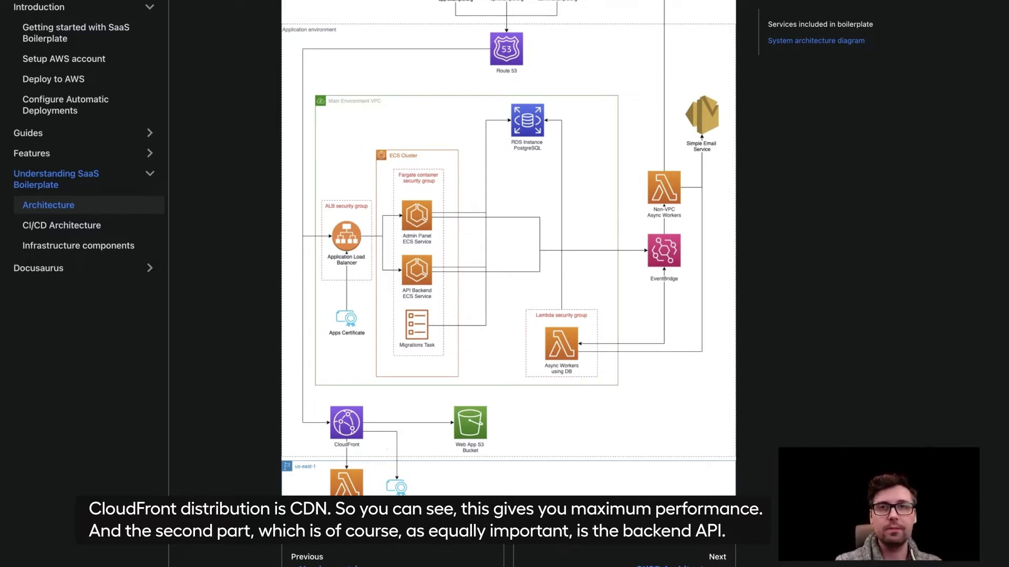
Scroll back up the Architecture documentation page
scroll(394, 293, up, 1)
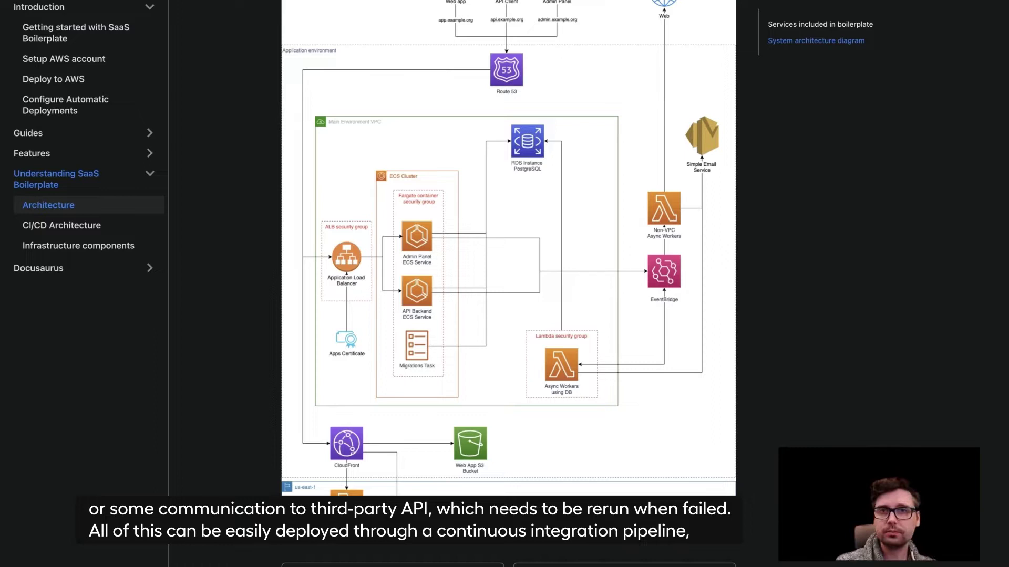
click(104, 225)
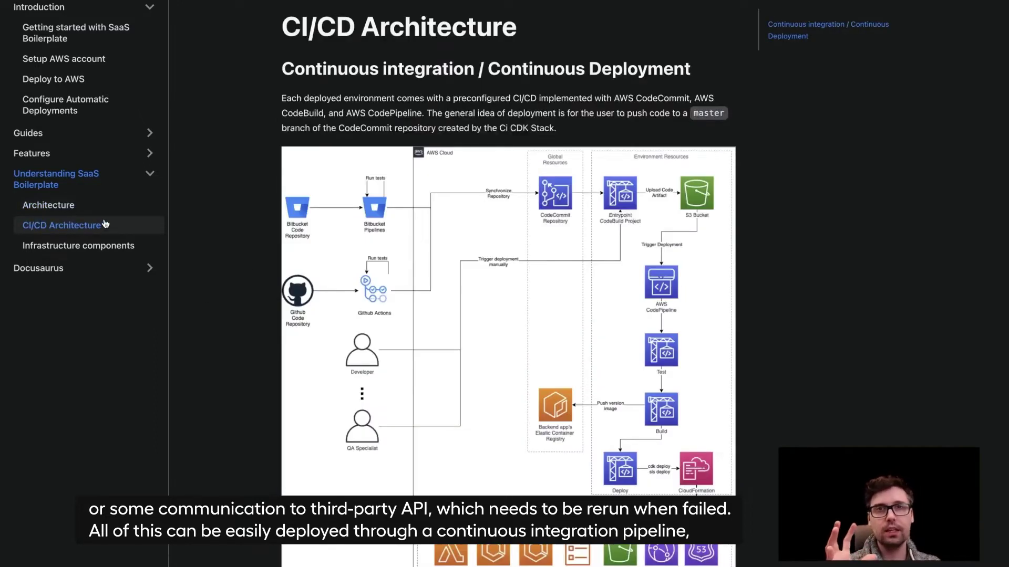
scroll(415, 281, down, 1)
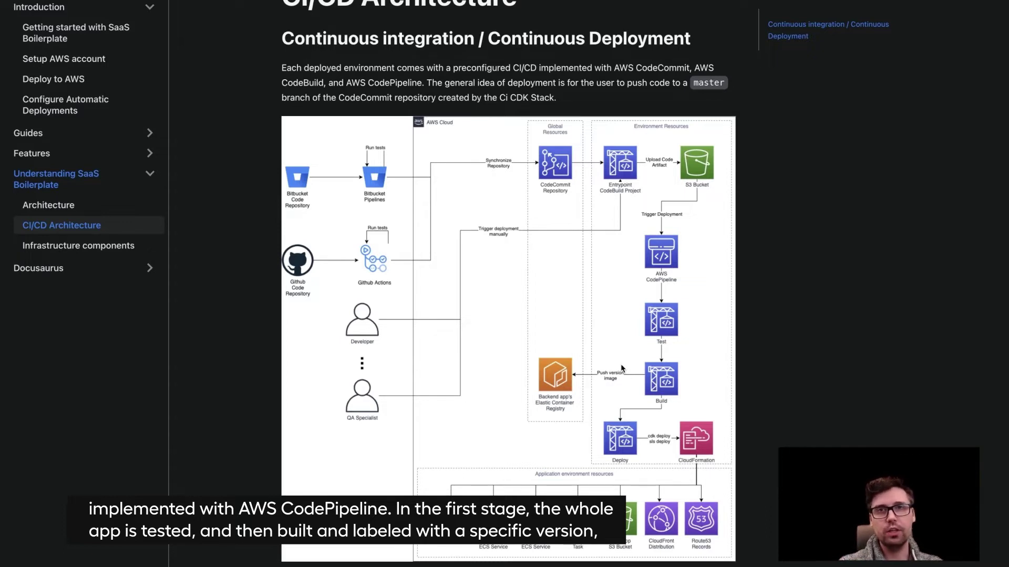
scroll(622, 369, down, 1)
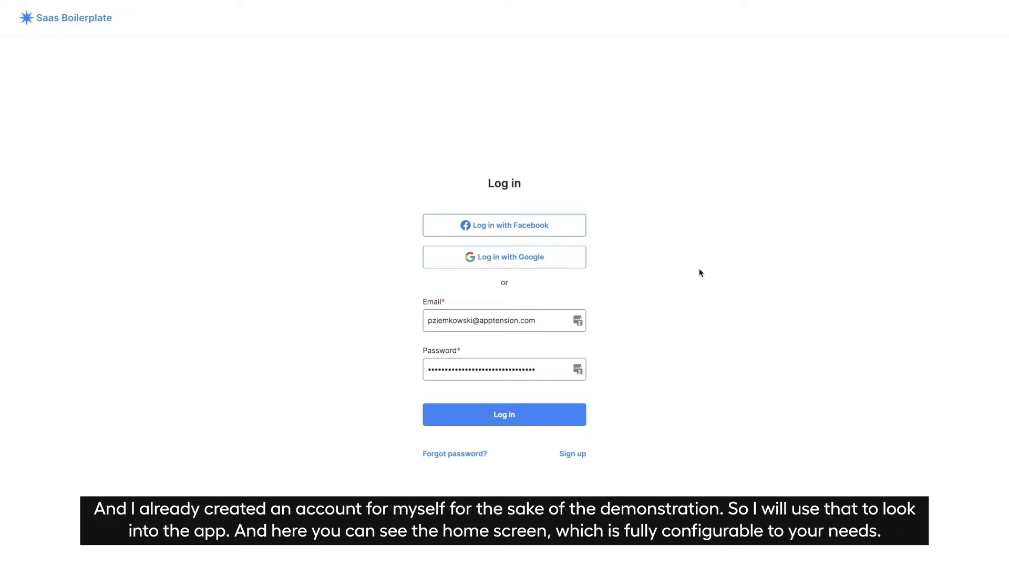
Log in with the saved account and go to the User profile page via the avatar menu
click(513, 414)
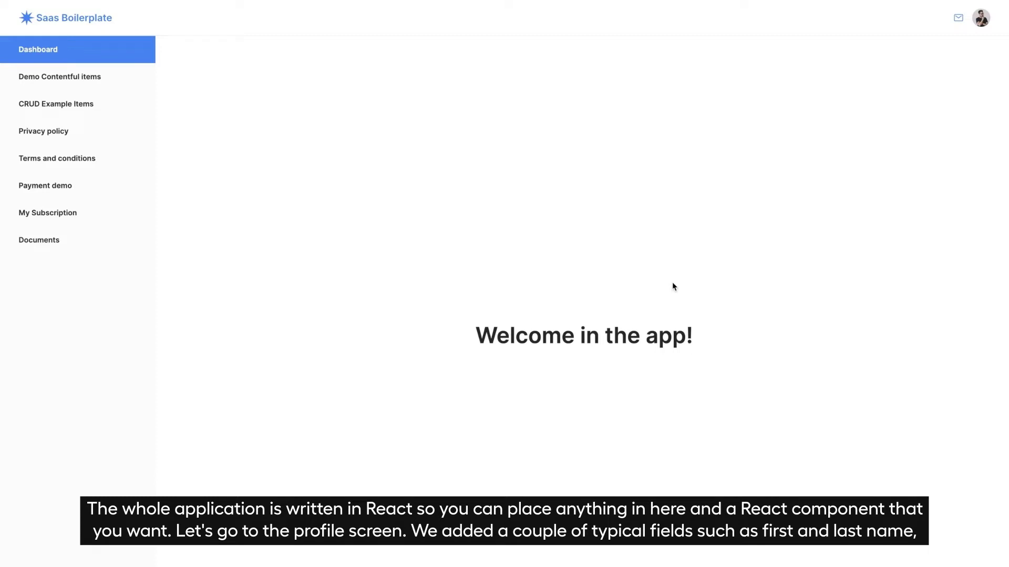
click(978, 19)
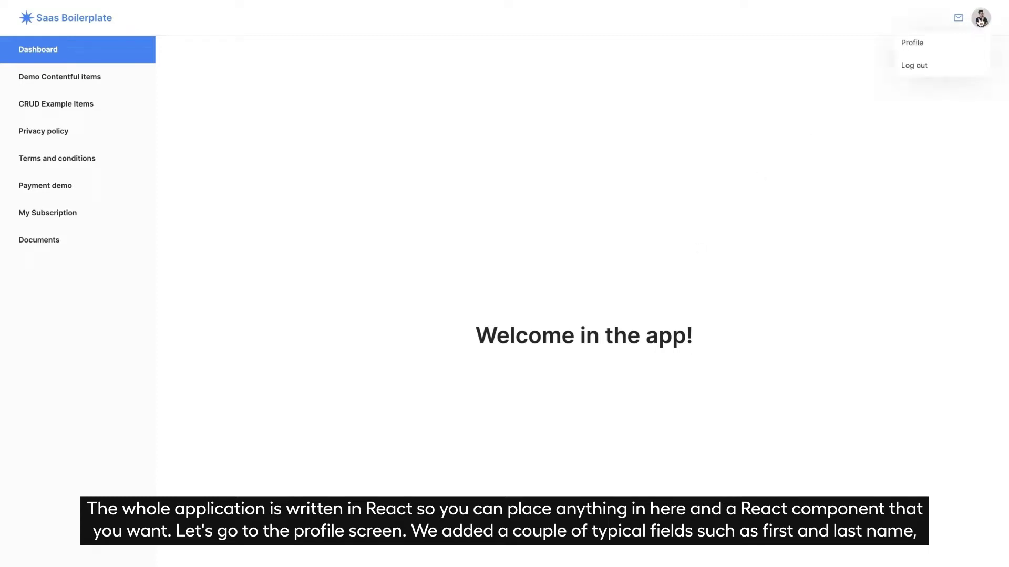
click(903, 47)
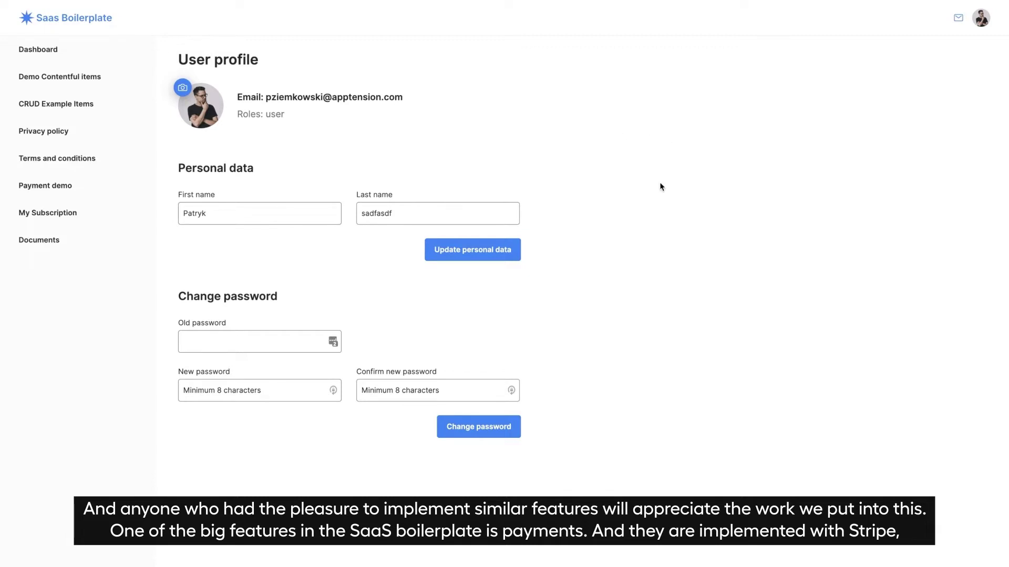
On the Payment demo page, select the 15 USD product
click(74, 187)
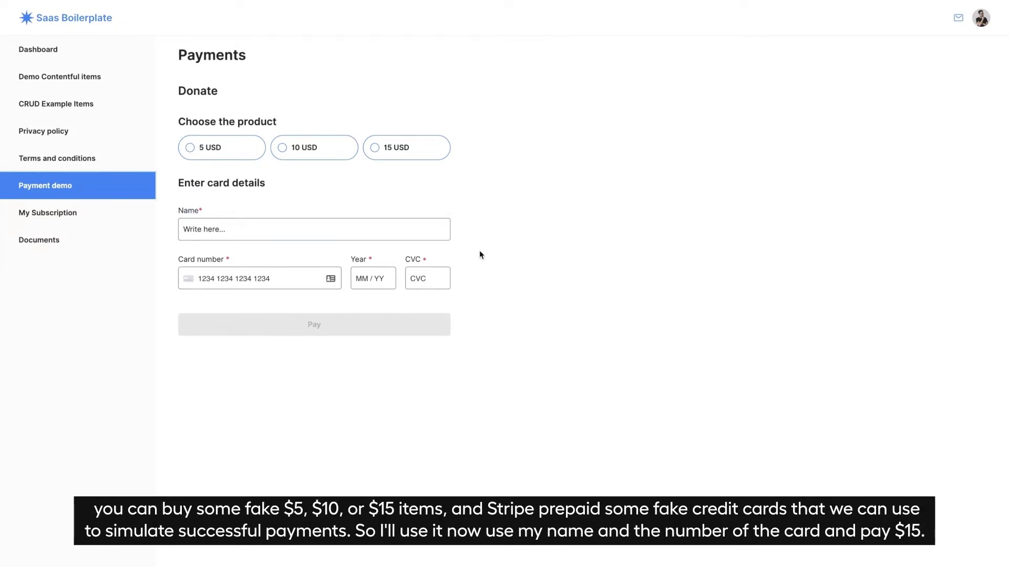
click(209, 152)
click(316, 144)
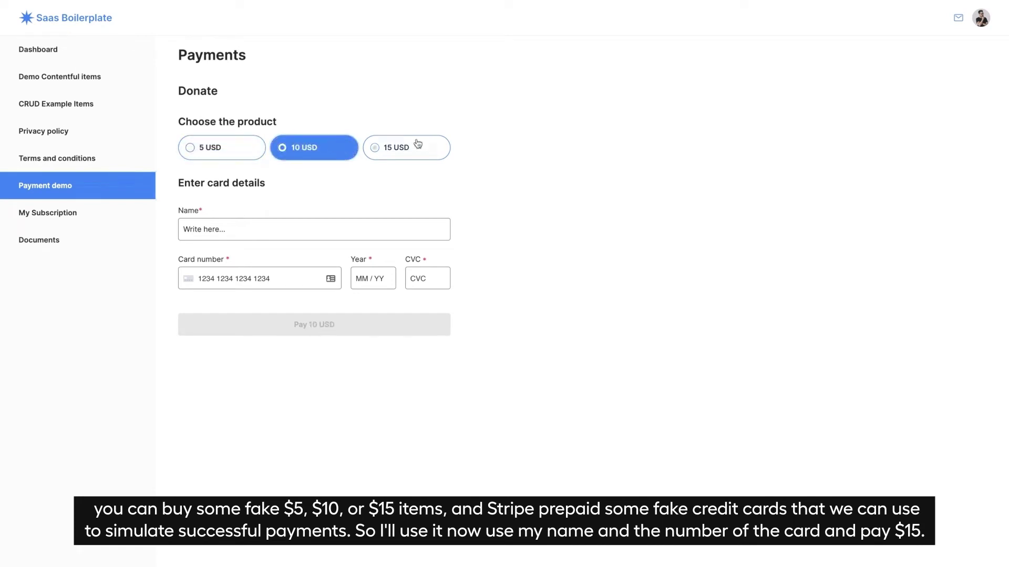
click(417, 144)
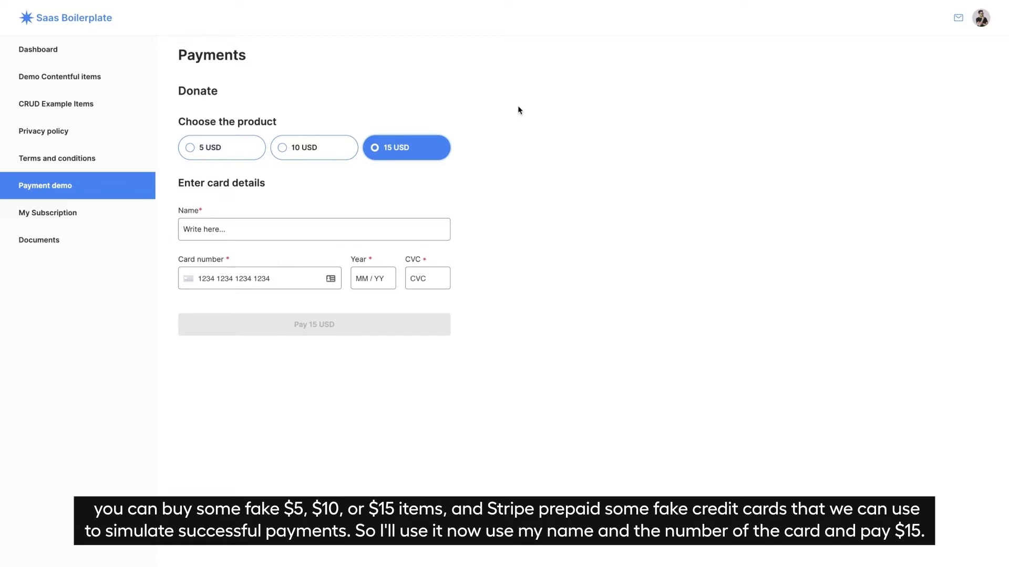
click(223, 227)
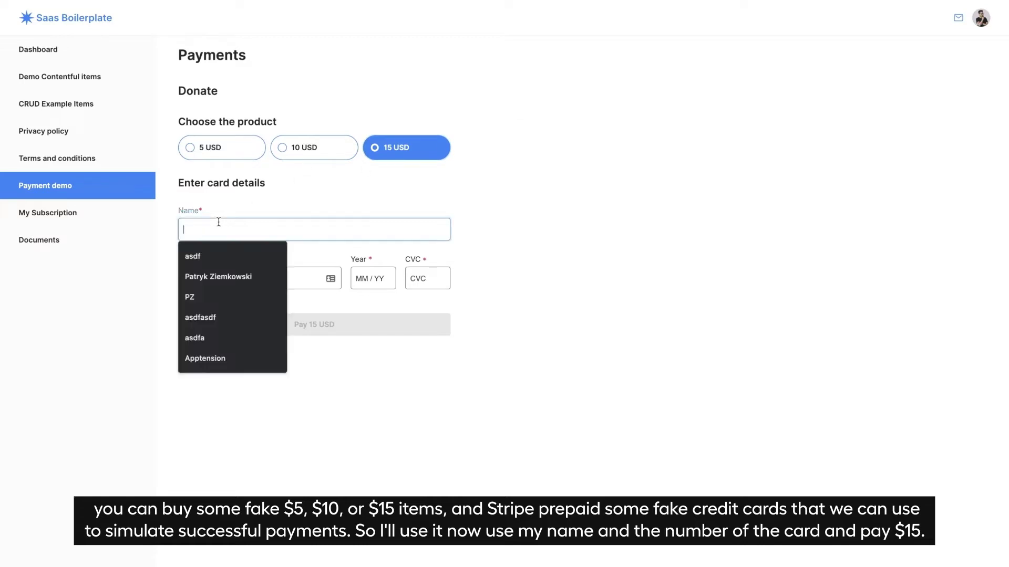
click(224, 278)
click(245, 280)
text(4242424242424242)
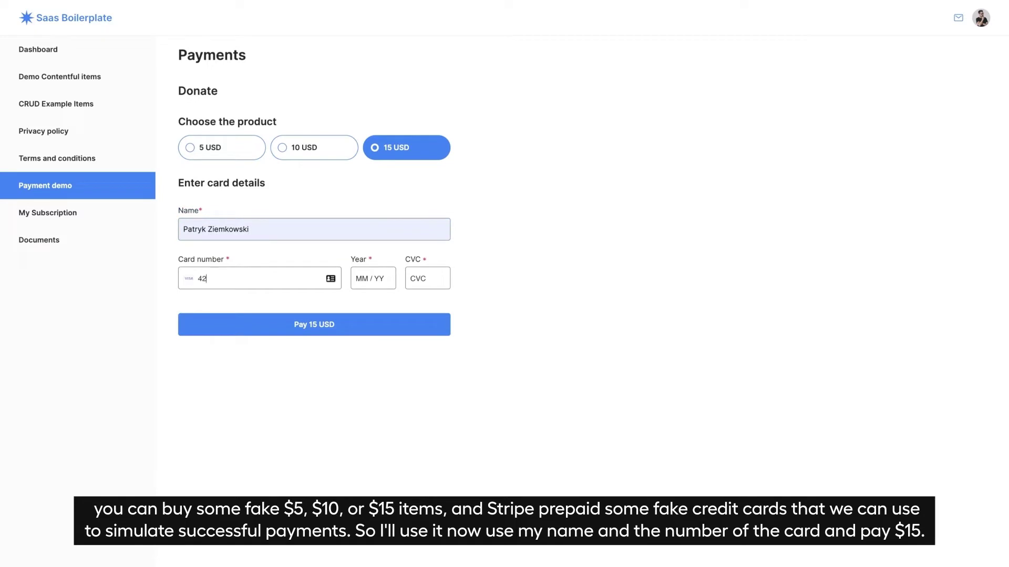
click(376, 270)
text(0224)
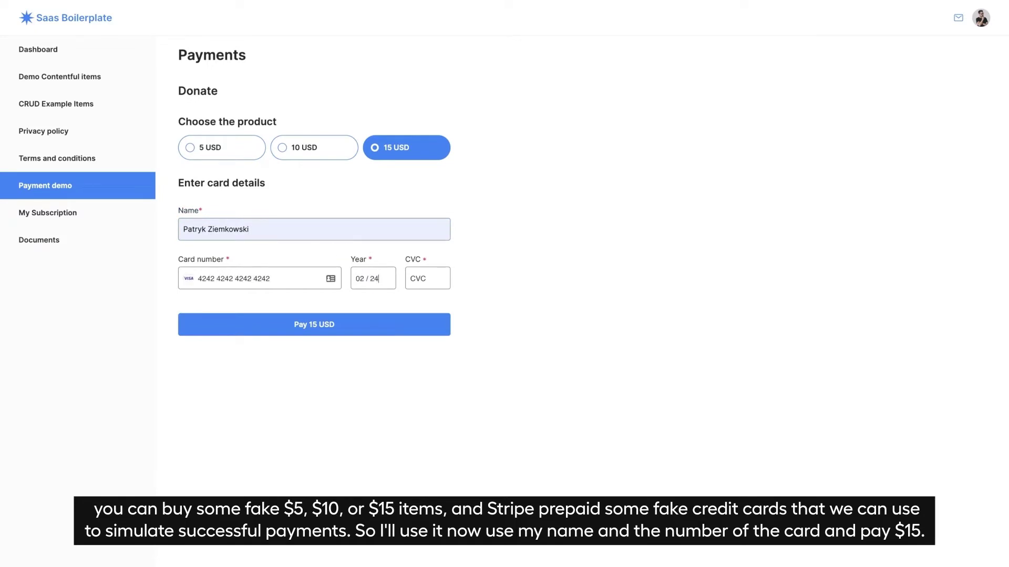
click(421, 275)
text(222)
click(348, 328)
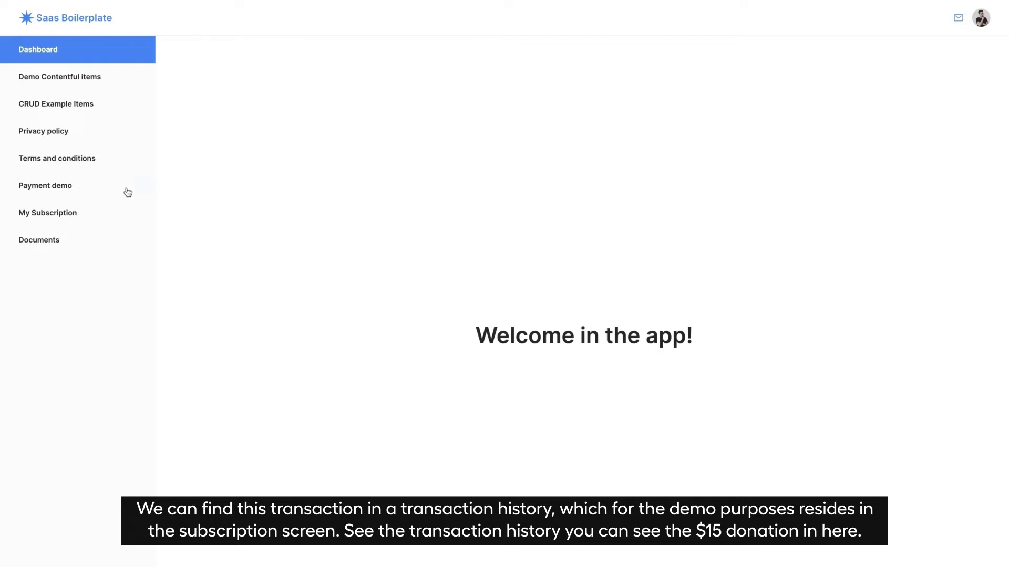
Open My Subscription, check the 15 USD donation in the transaction history, then return to Subscriptions
click(83, 221)
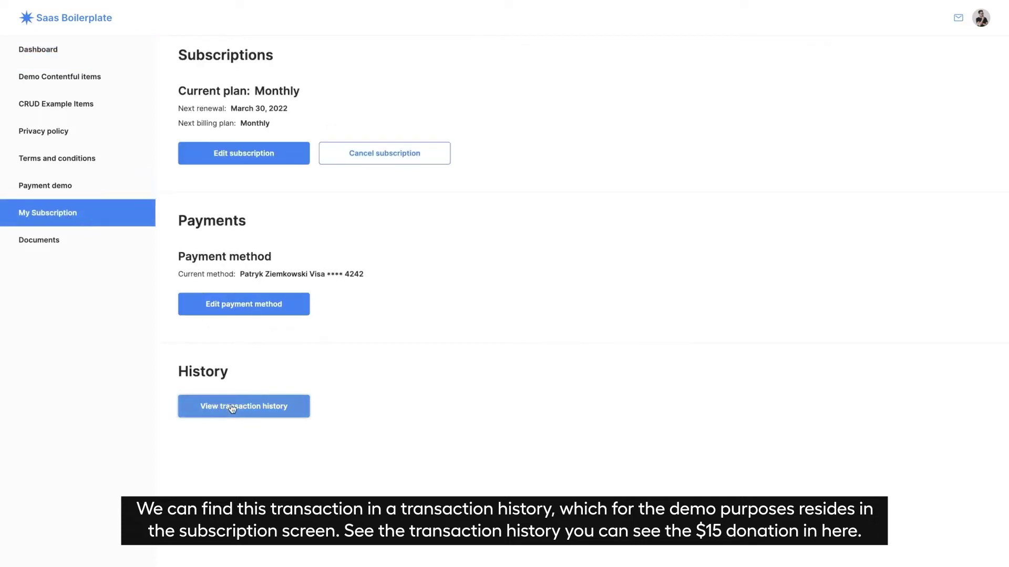
click(292, 400)
drag(601, 153, 185, 151)
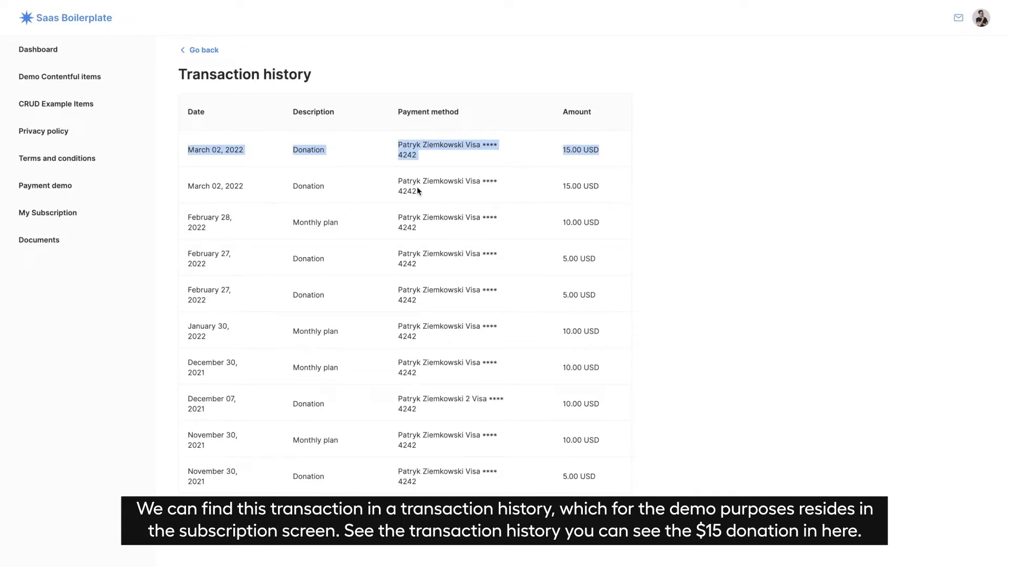
click(601, 137)
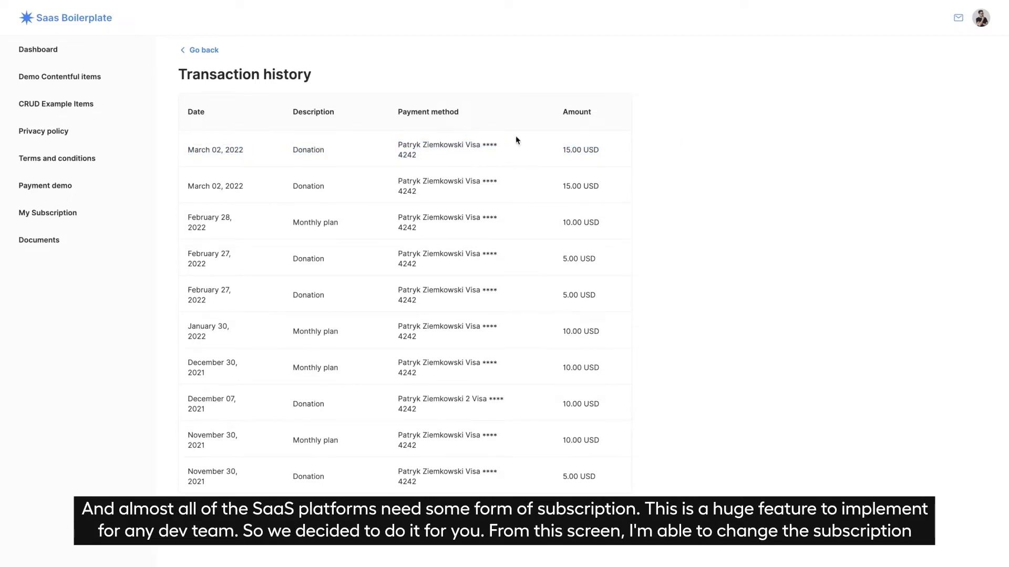
click(75, 212)
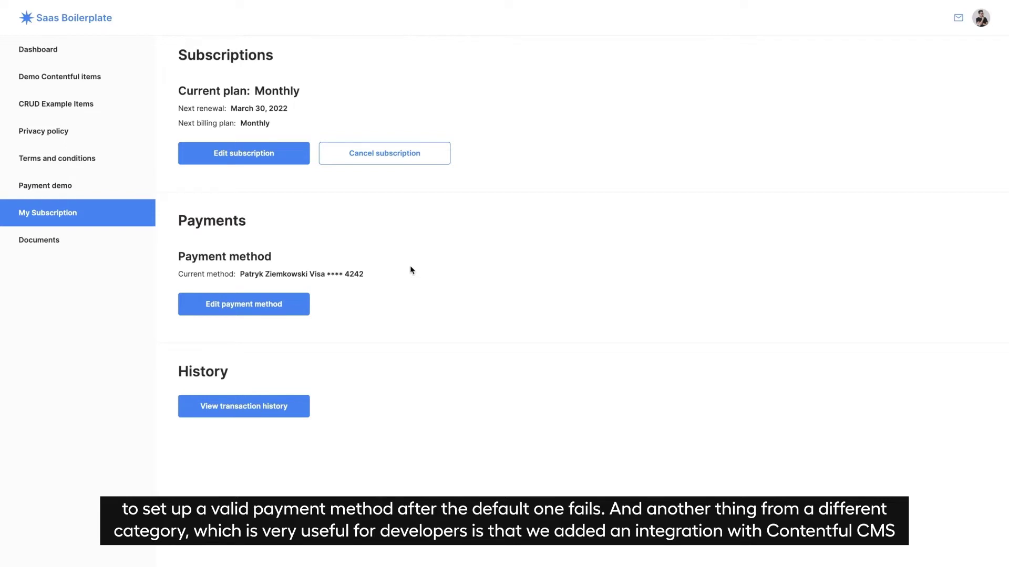
Open Demo Contentful items and star the Demo item as a favorite
click(62, 80)
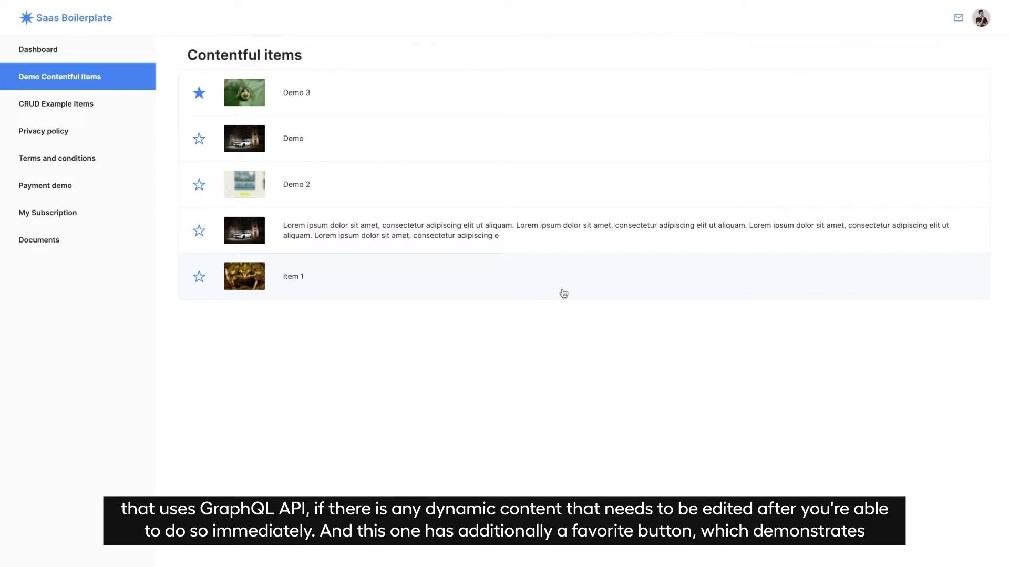
click(198, 140)
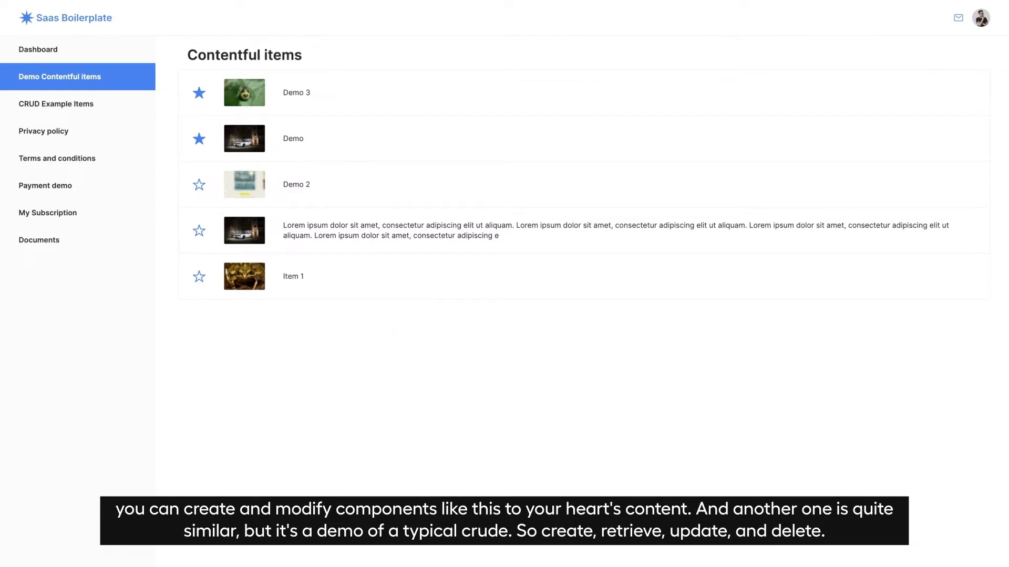
In CRUD Example Items, preview the add and edit forms, then delete 'E2E CRUD item - edited'
click(83, 107)
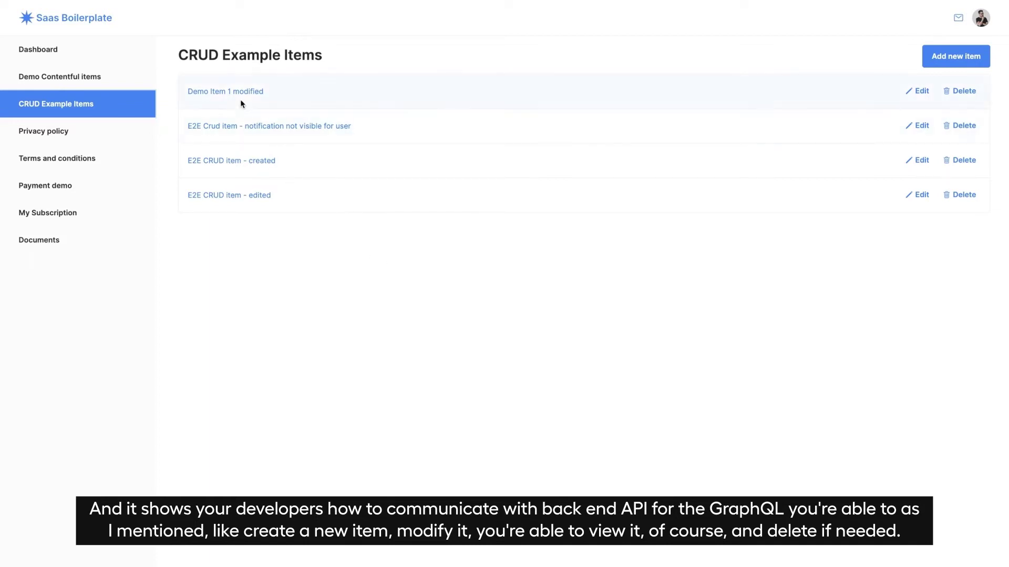
click(942, 55)
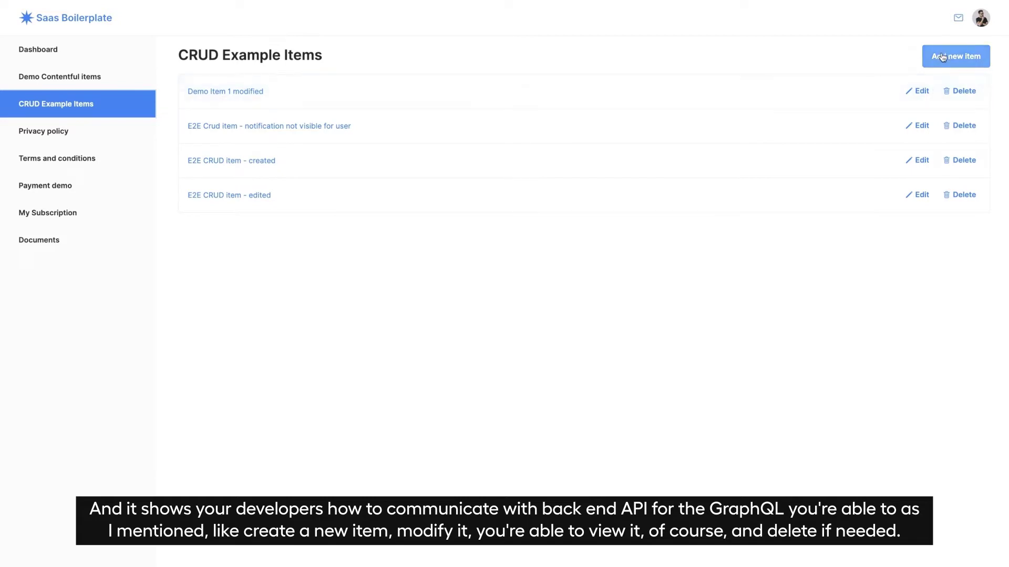
click(911, 93)
scroll(667, 166, left, 5)
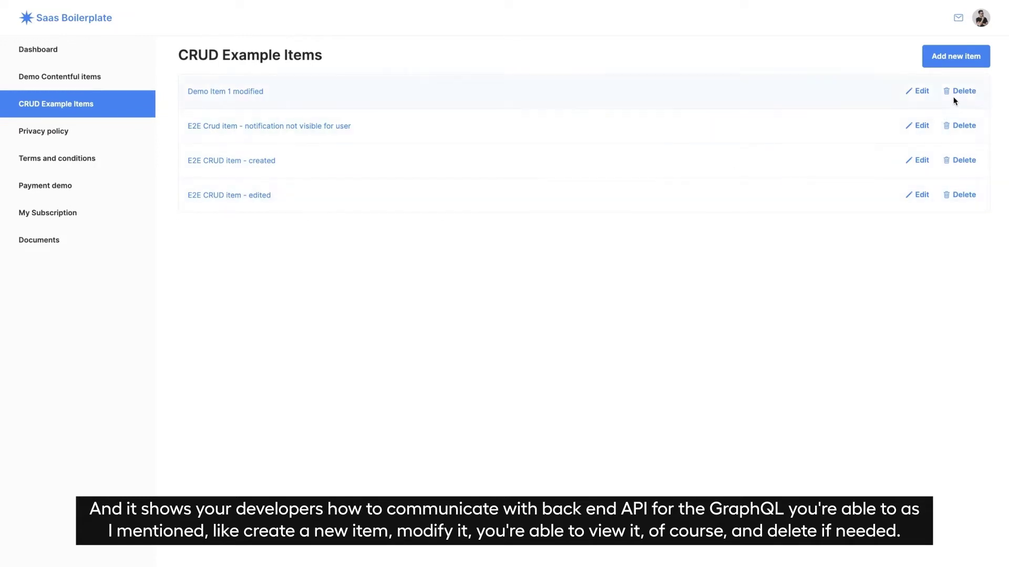
click(959, 195)
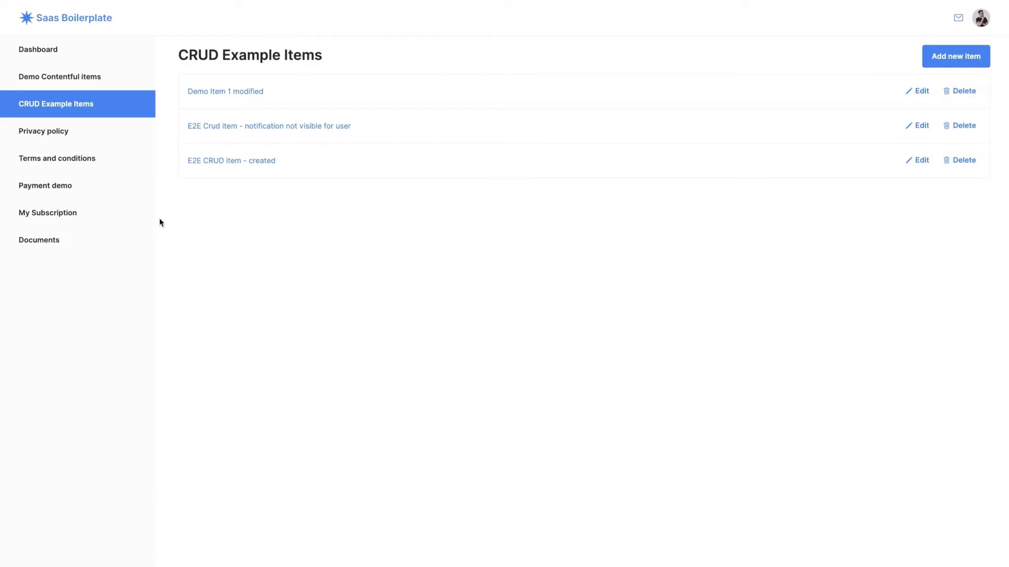
Read the Privacy policy and Terms and Conditions pages, then go to Documents
click(40, 134)
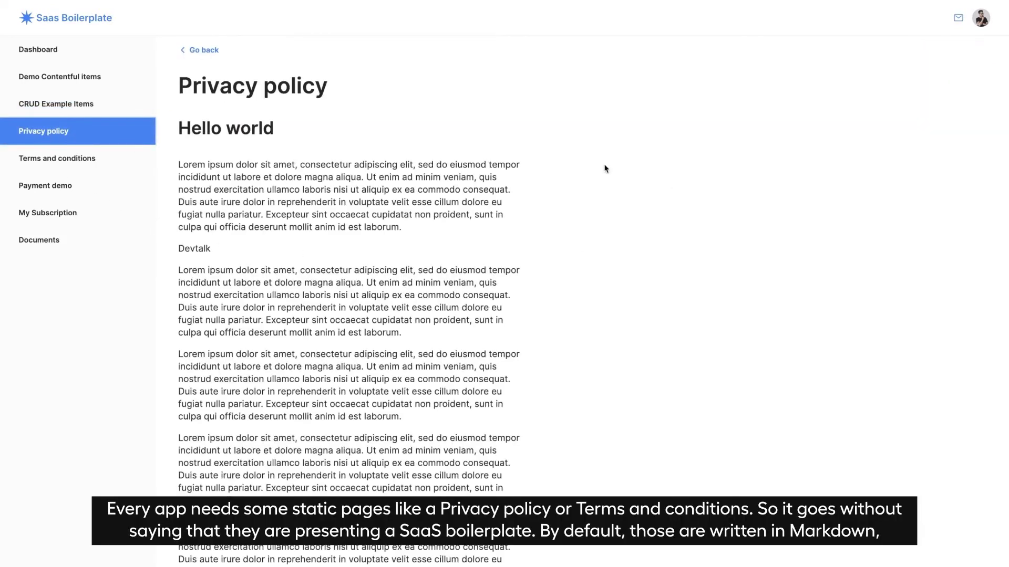
scroll(604, 168, down, 1)
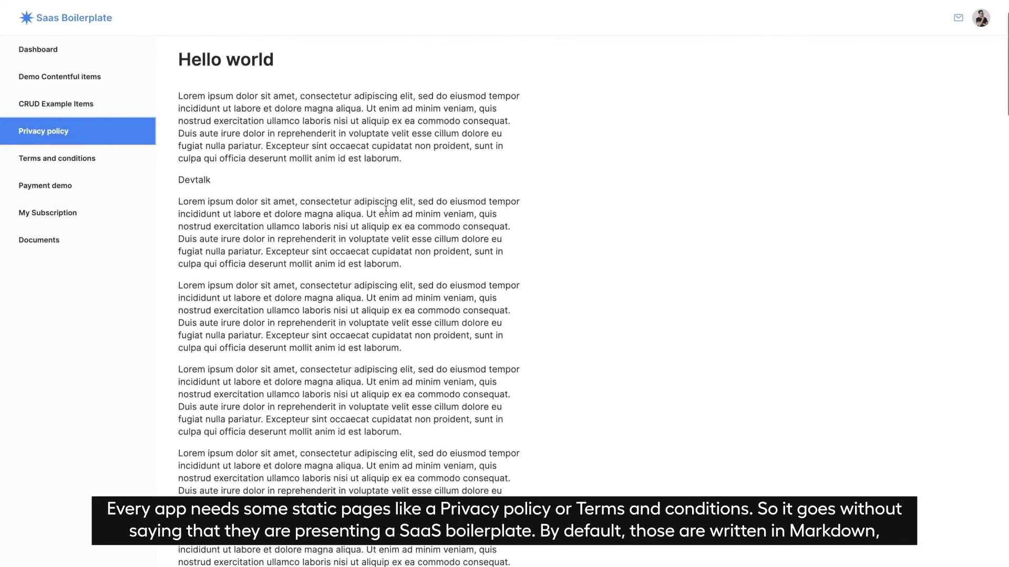
click(110, 158)
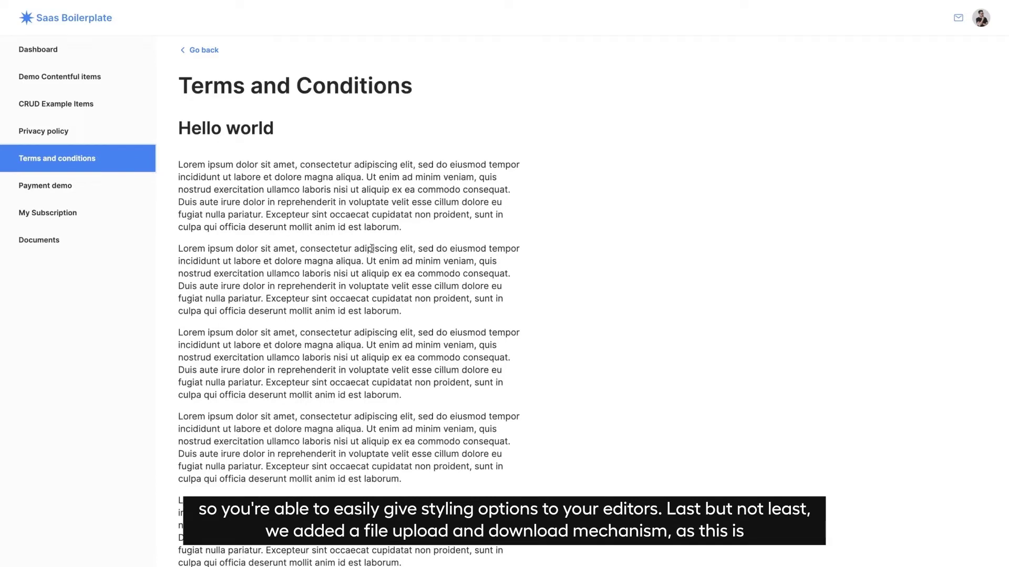
click(50, 244)
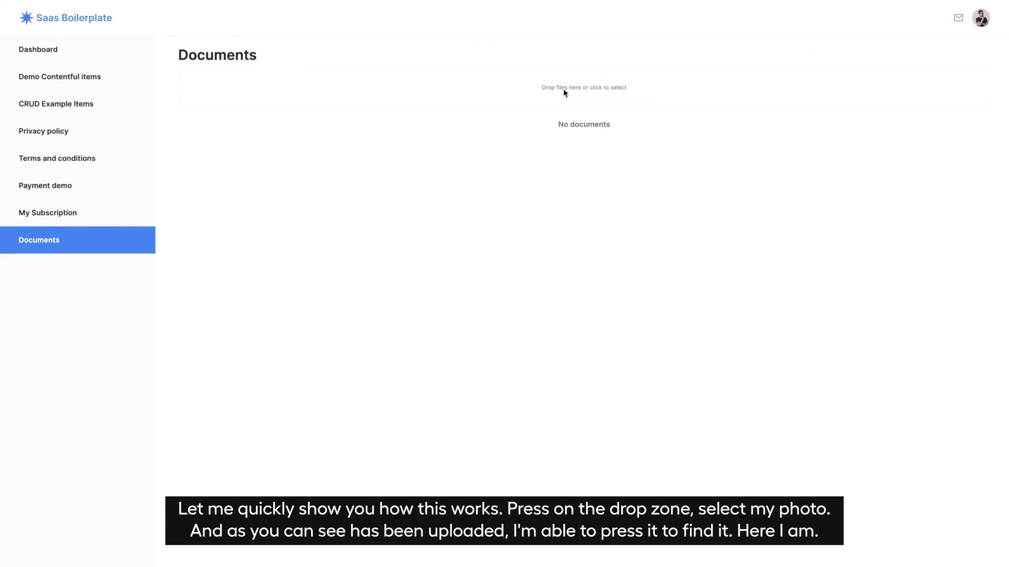
Upload the jpeg photo from the Avatar folder to Documents and open the uploaded file
click(541, 92)
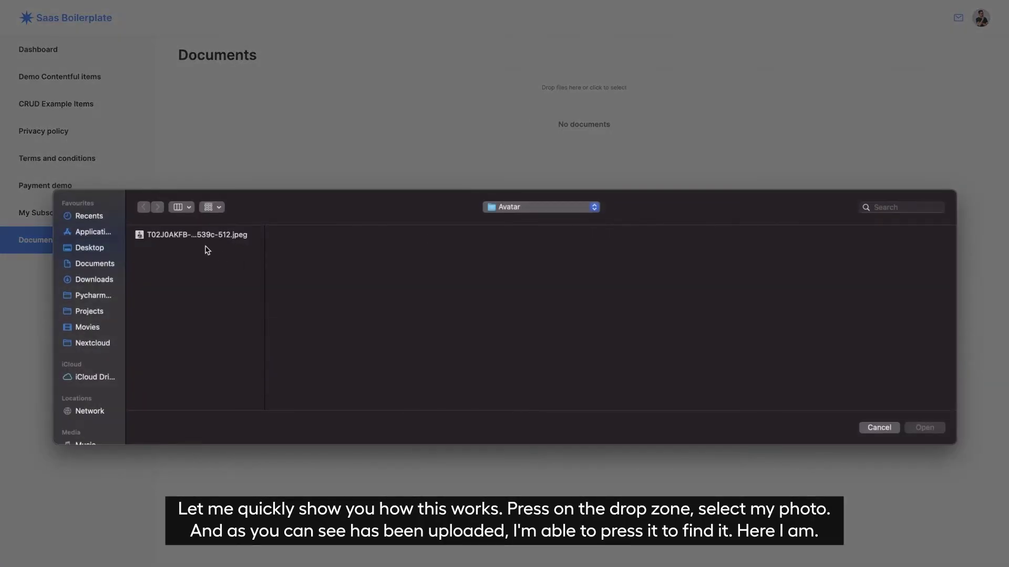
click(179, 238)
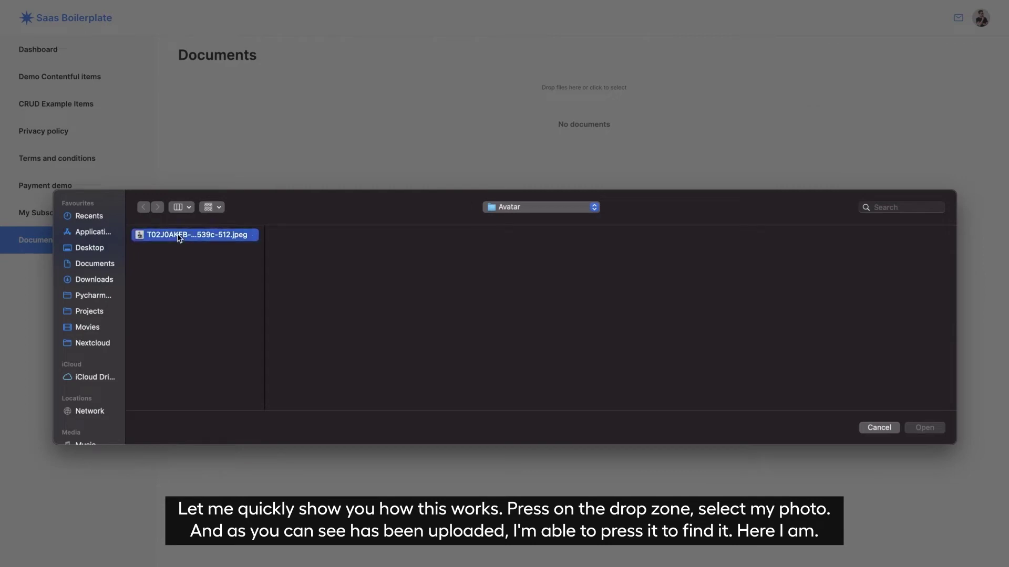
double_click(179, 237)
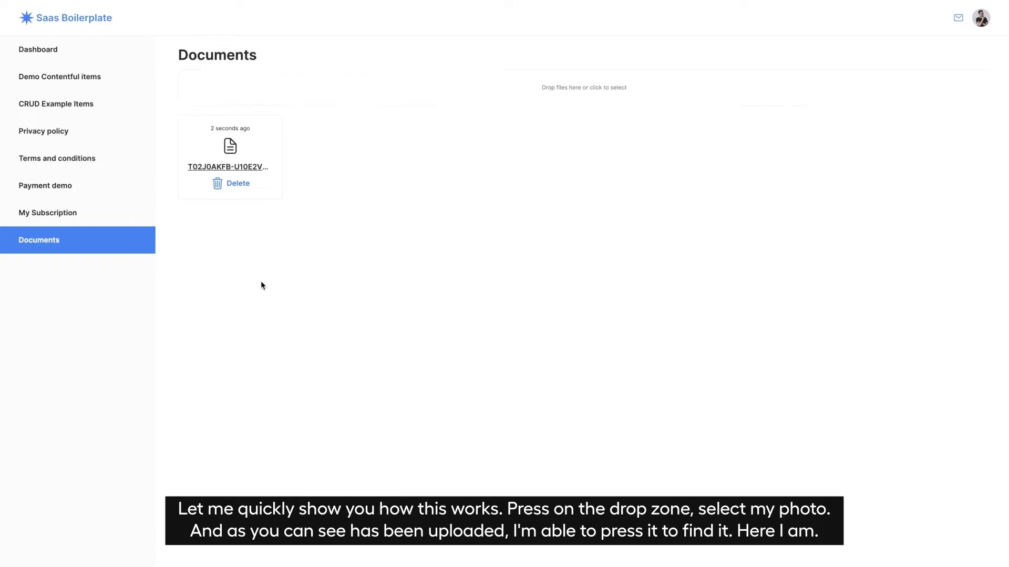
click(247, 166)
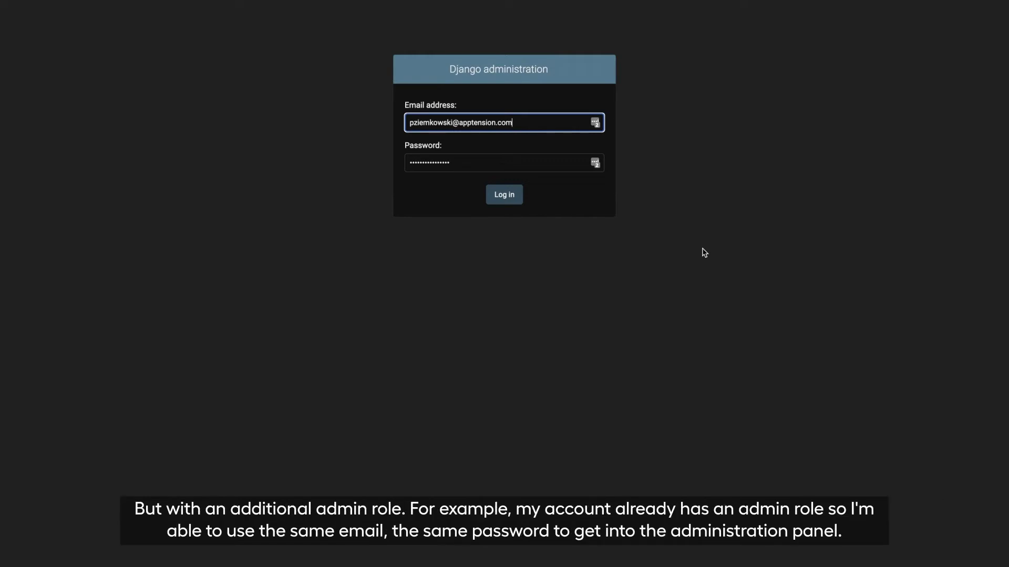
Log in to Django administration using the prefilled saved email and password
click(508, 244)
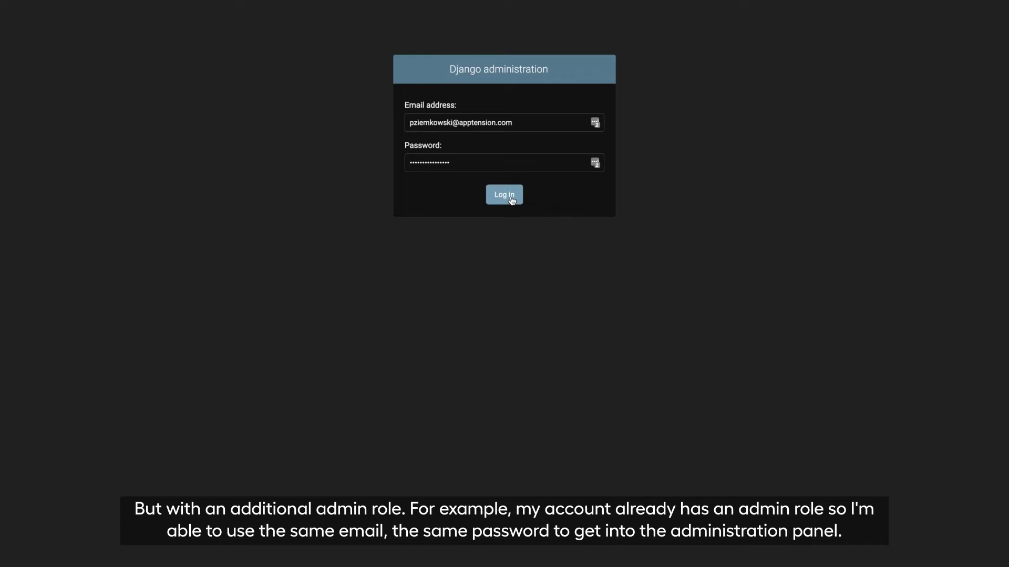
click(512, 200)
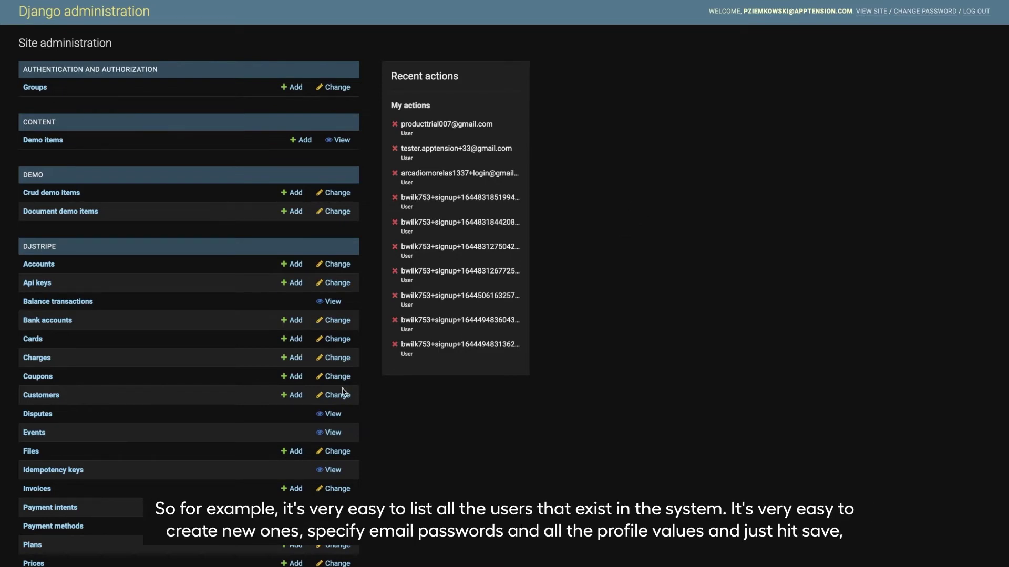
Open the Users list, glance at the blank Add user form's Email field, then return to the list
scroll(279, 415, down, 10)
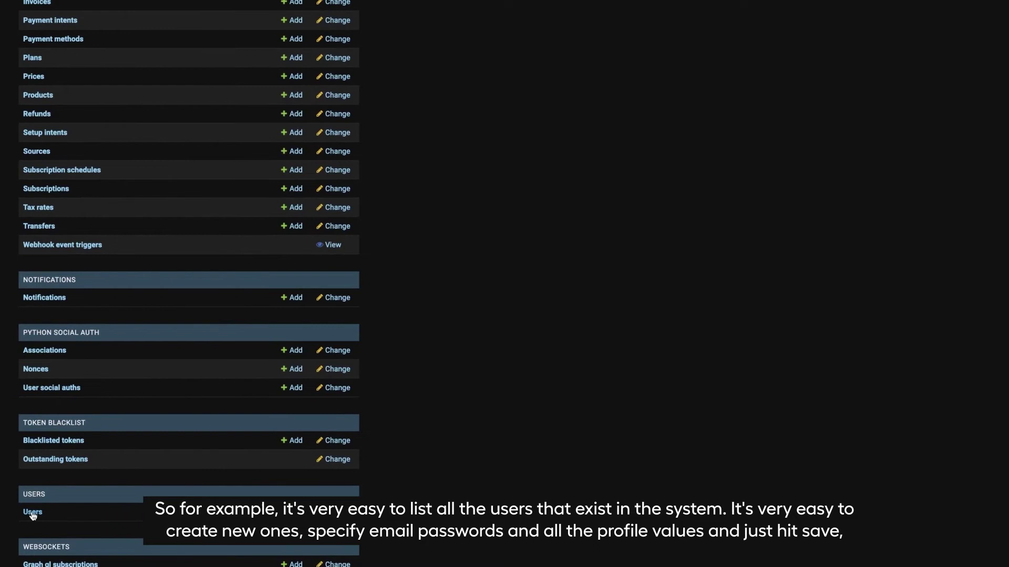
click(32, 514)
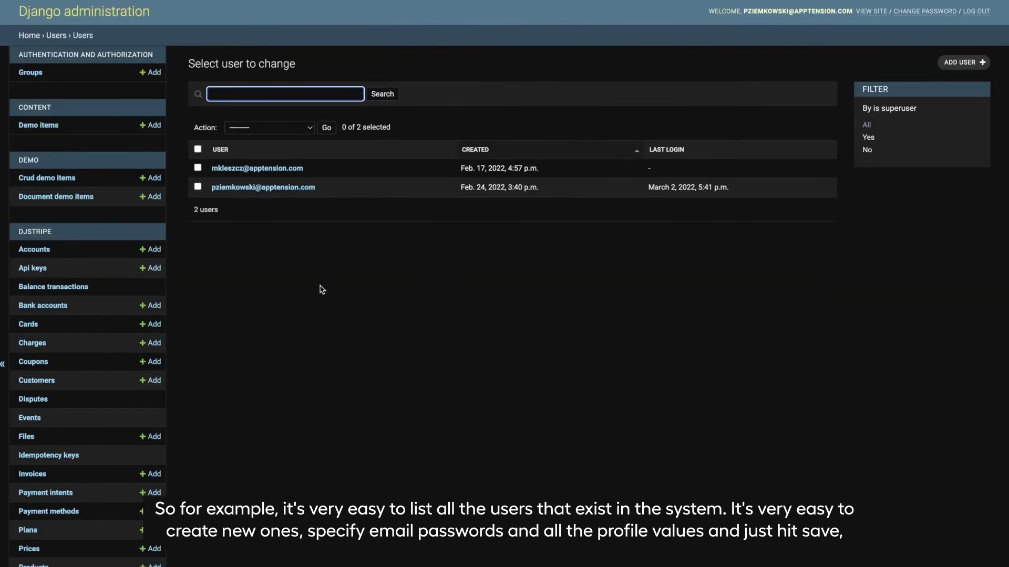
click(959, 62)
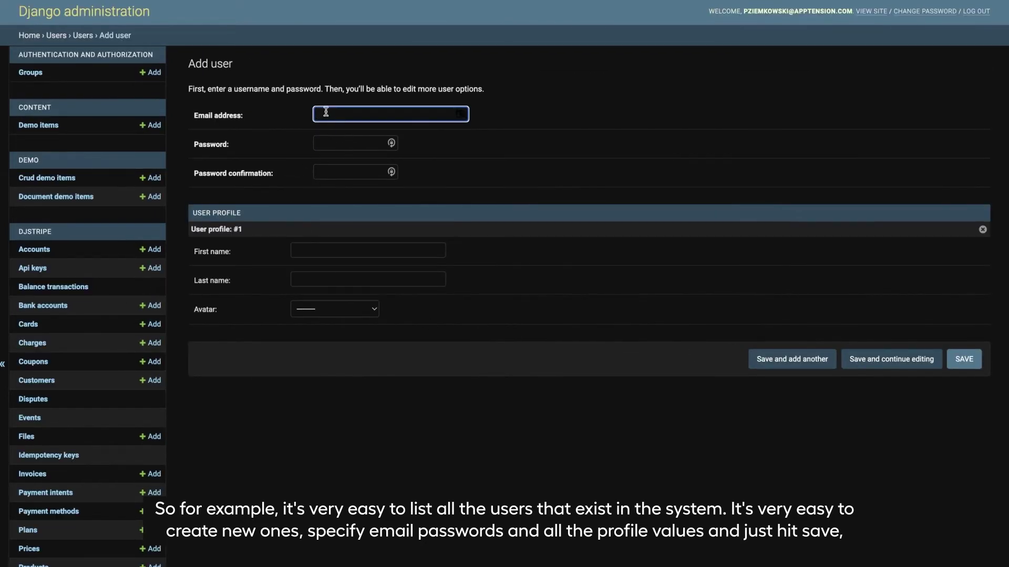
click(537, 122)
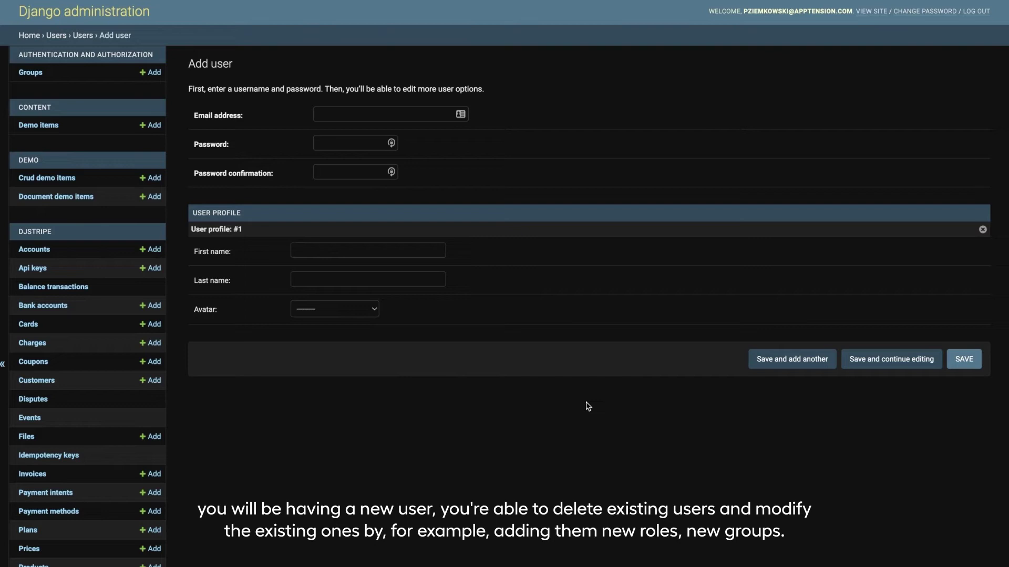
key(alt+Left)
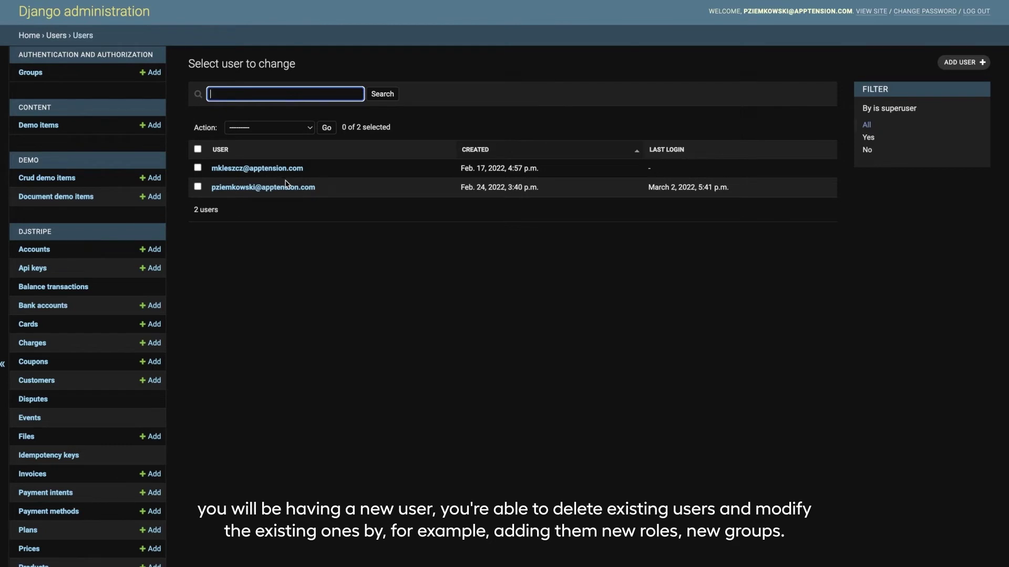
Open the second user's account details and scroll across its fields
click(270, 189)
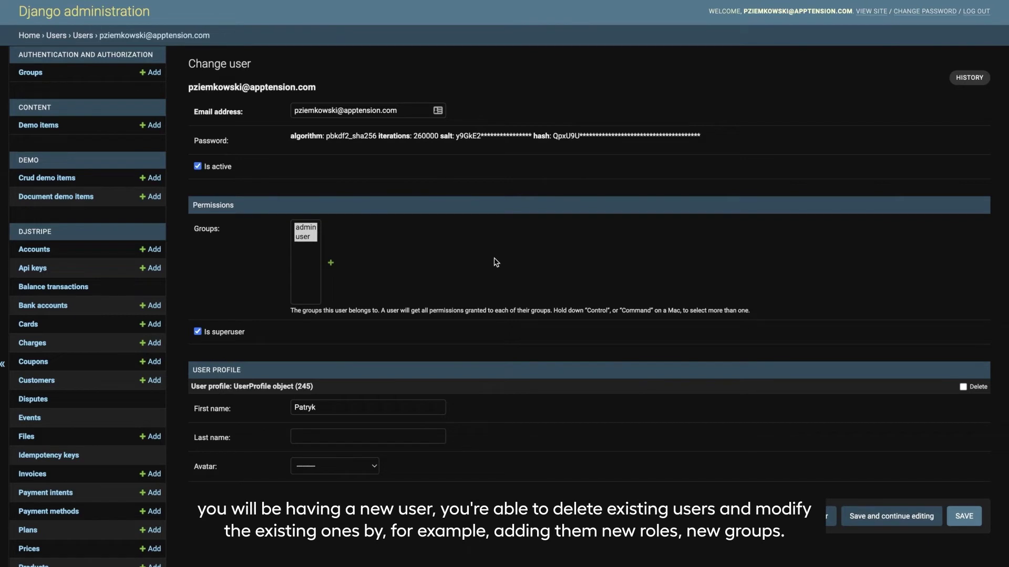
scroll(496, 263, left, 5)
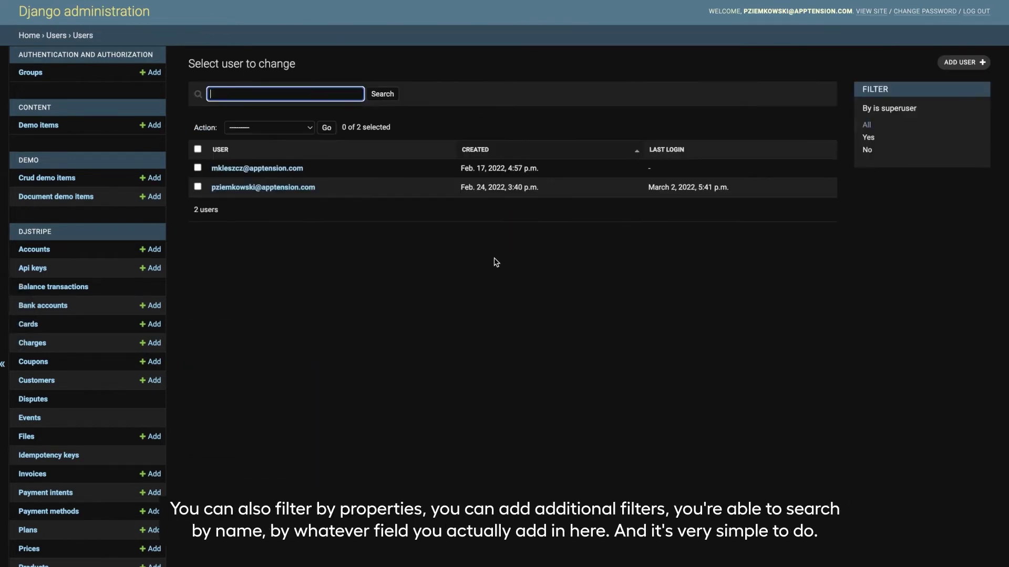
scroll(357, 268, left, 5)
scroll(483, 218, right, 5)
Search the Users list for a partial username, then return to the list showing both users
text(pziem)
key(Return)
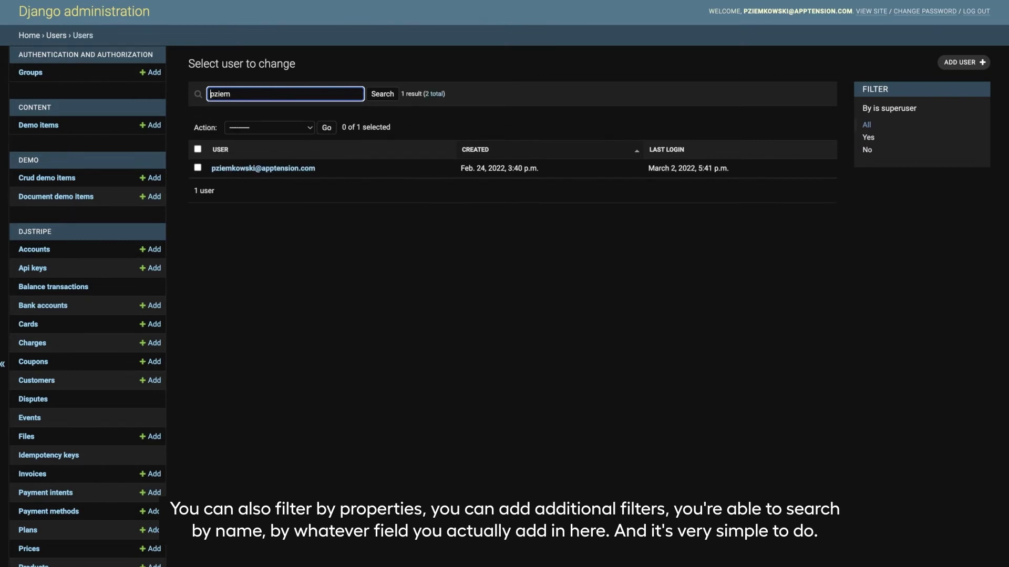
scroll(361, 211, left, 5)
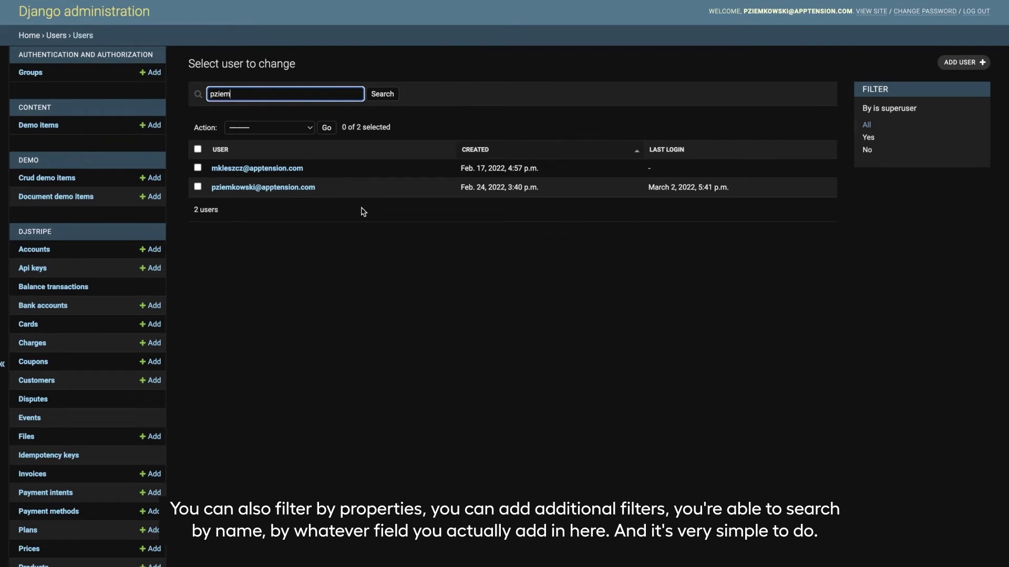
click(345, 275)
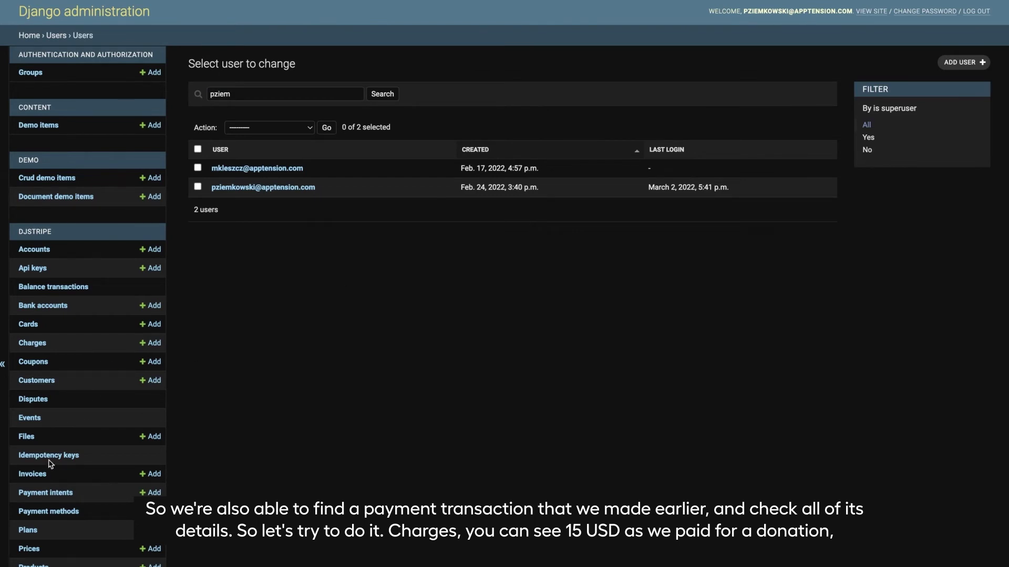
Open the first $15.00 USD djstripe charge and search its page for 'custom'
scroll(51, 462, down, 2)
click(25, 278)
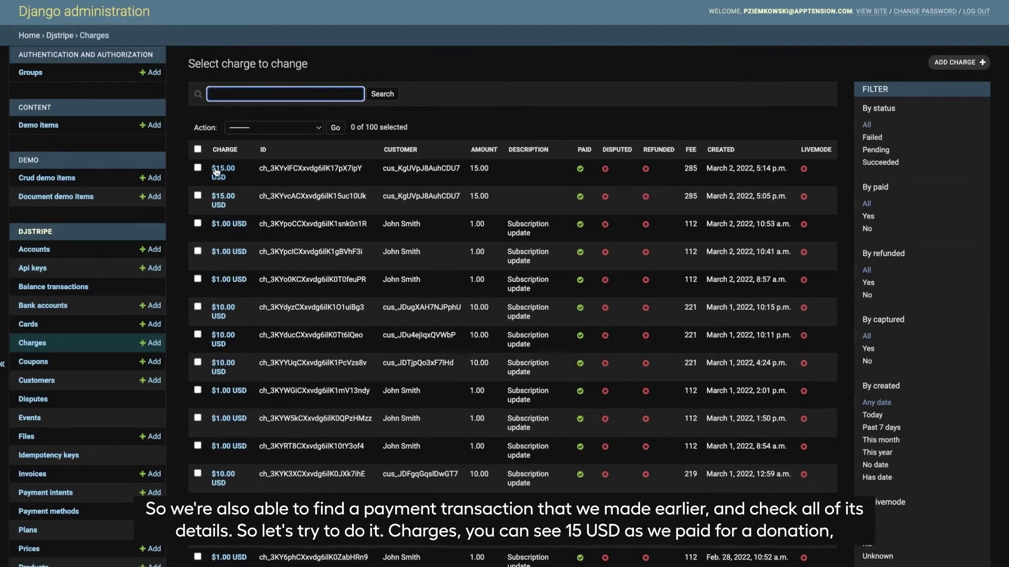
click(216, 172)
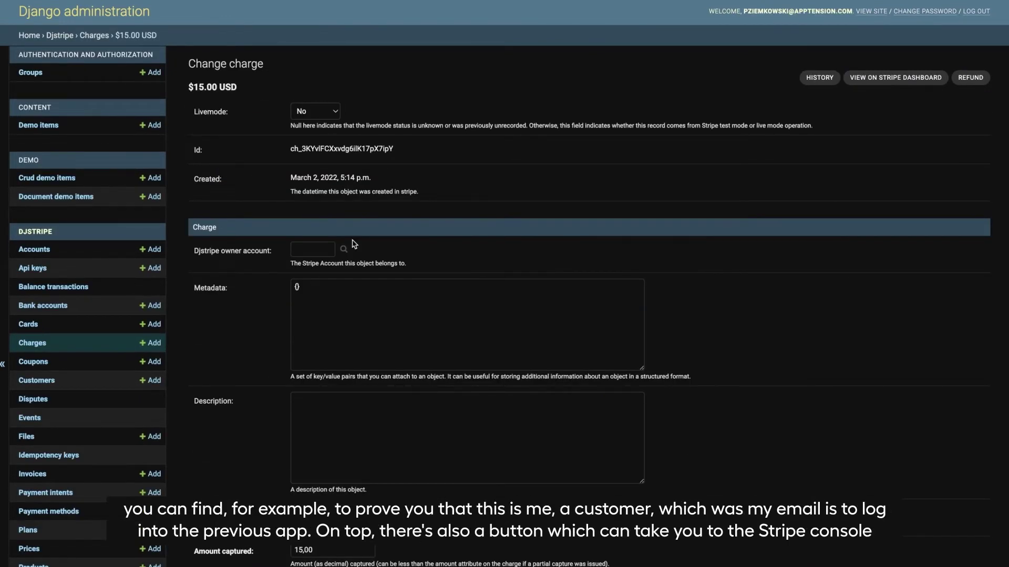
scroll(354, 244, down, 5)
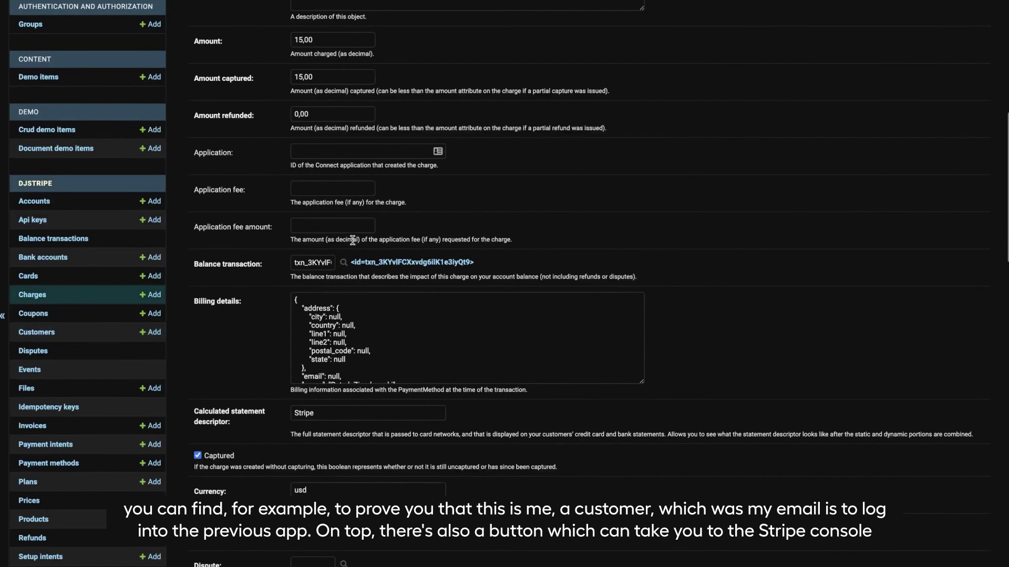
key(ctrl+f)
text(custom)
scroll(353, 240, down, 15)
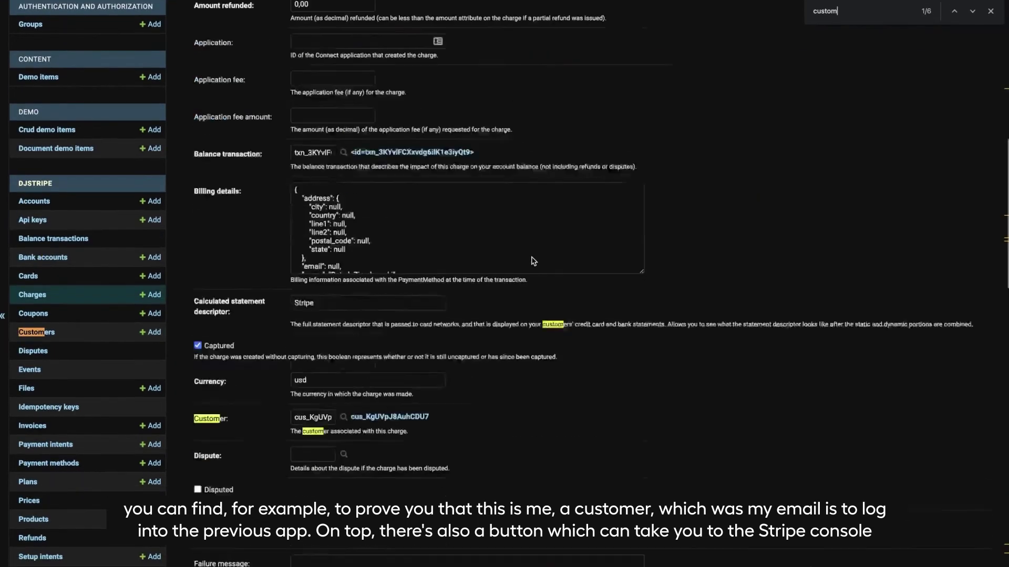
scroll(387, 250, up, 2)
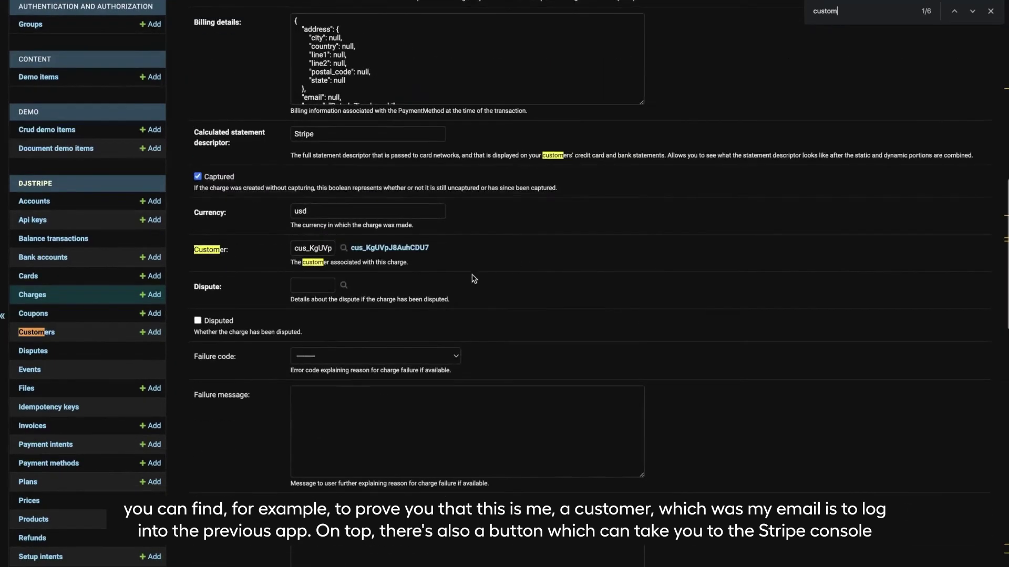
Open the charge's linked customer, find its email, review the billing fields, and return to the top
click(387, 250)
key(ctrl+f)
text(pziem)
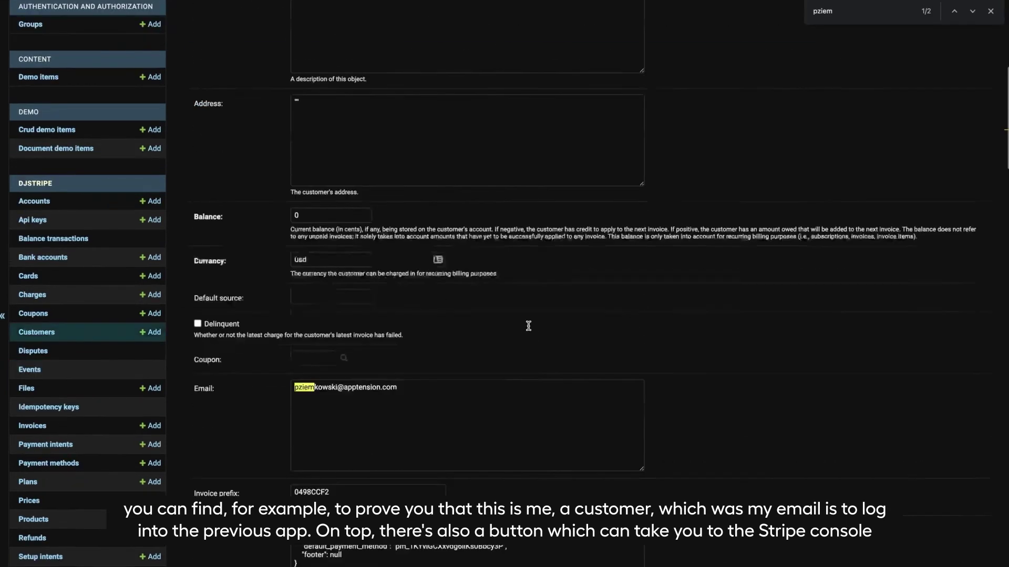
scroll(528, 326, down, 5)
scroll(405, 165, up, 1)
drag(398, 144, 276, 147)
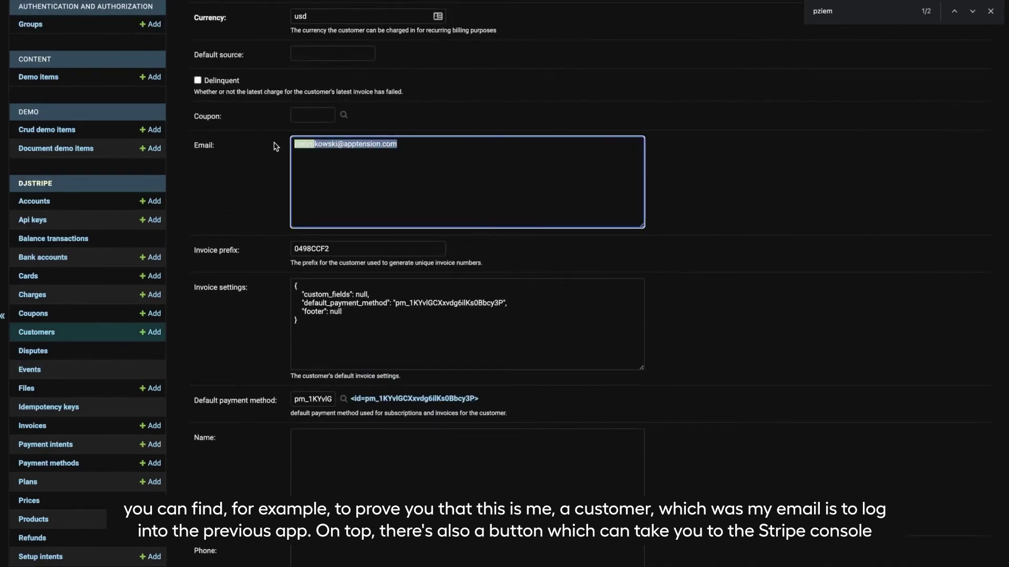
click(840, 172)
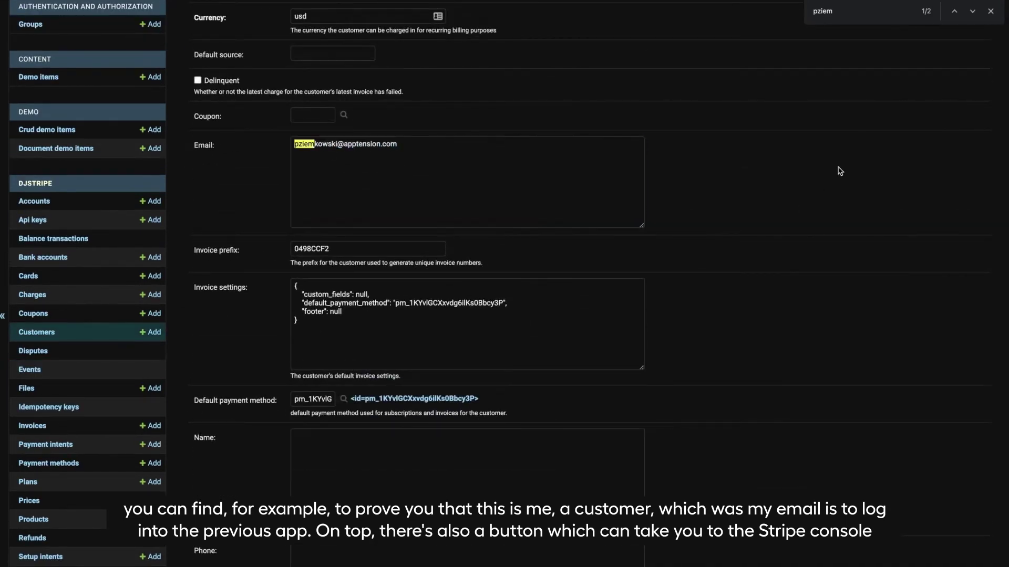
click(991, 11)
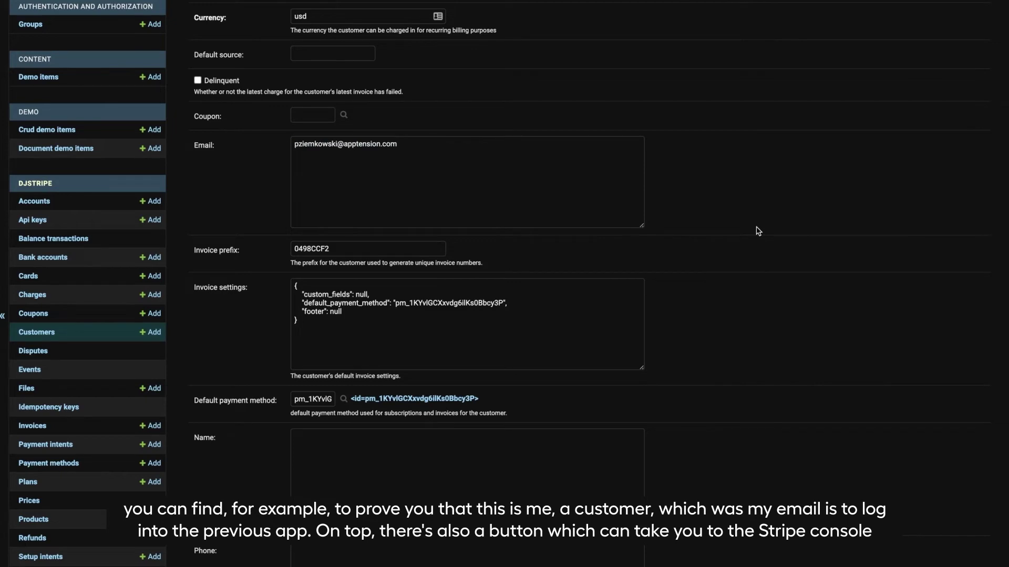
scroll(758, 231, up, 10)
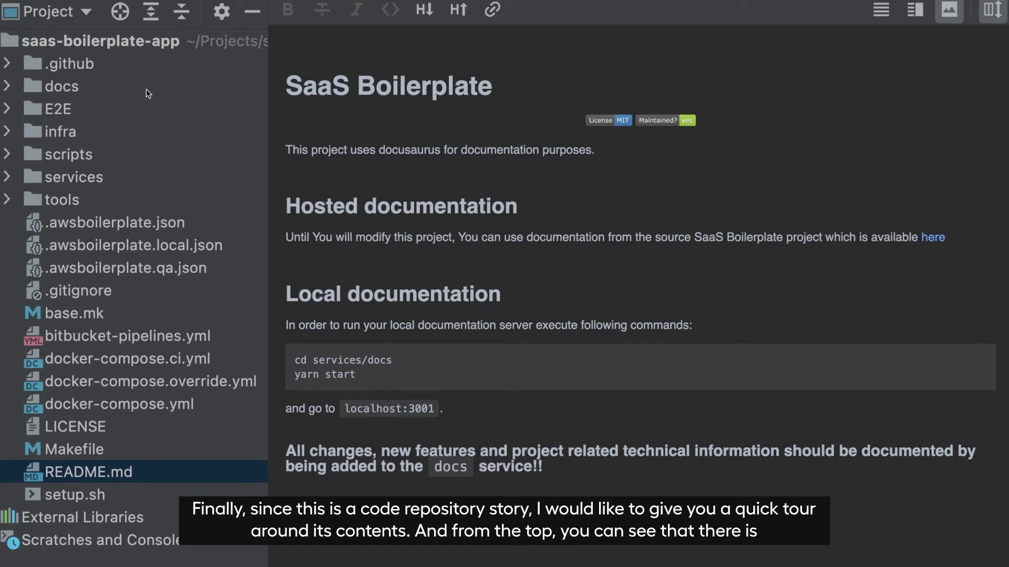
click(88, 64)
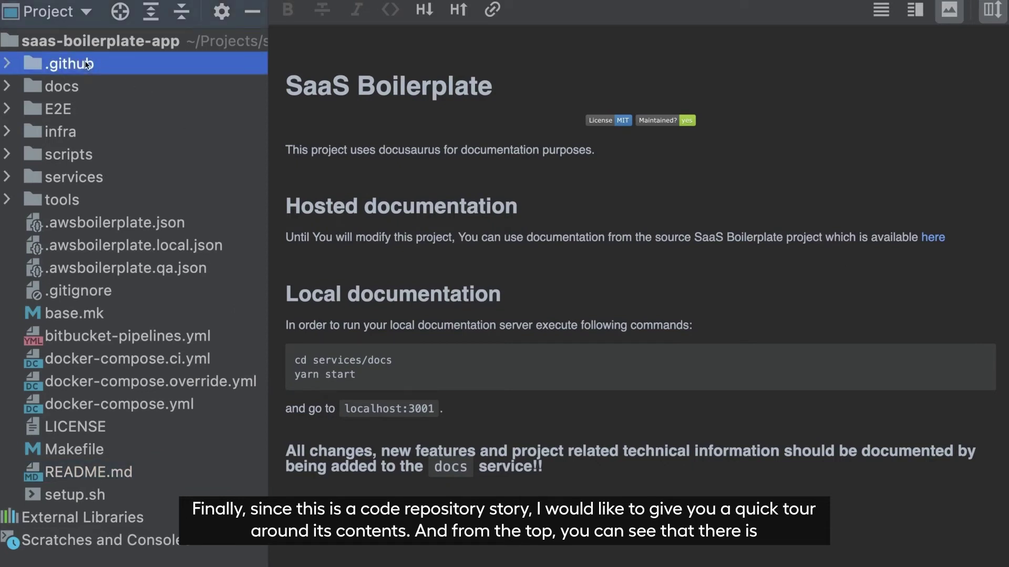
key(Right)
key(Down)
key(Down)
key(Right)
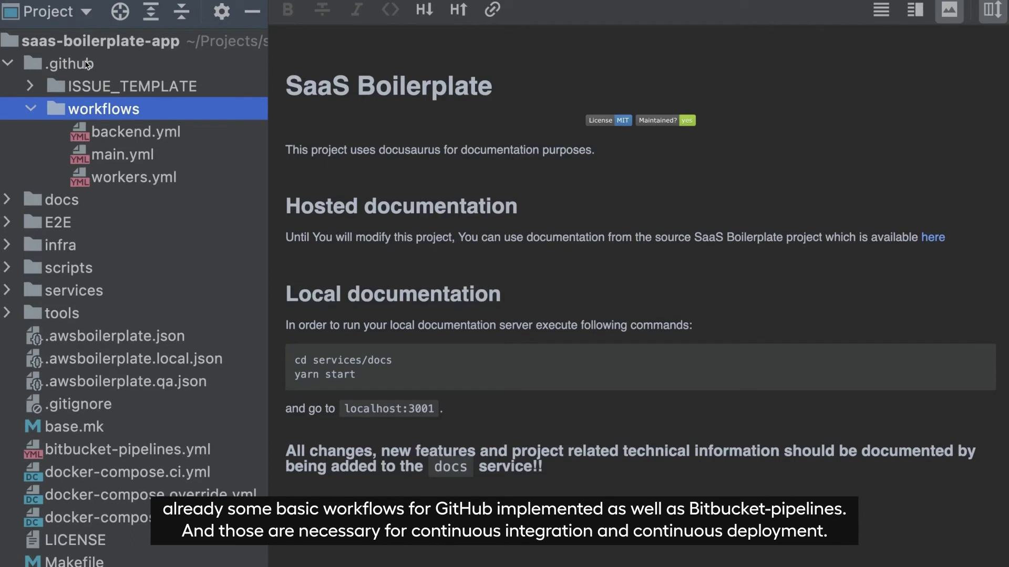
click(105, 453)
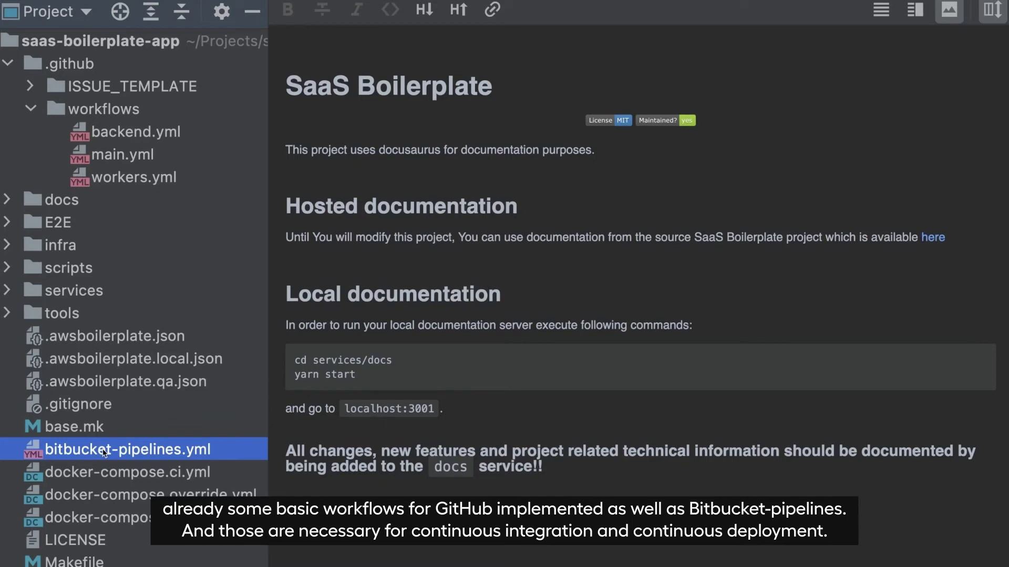
click(10, 64)
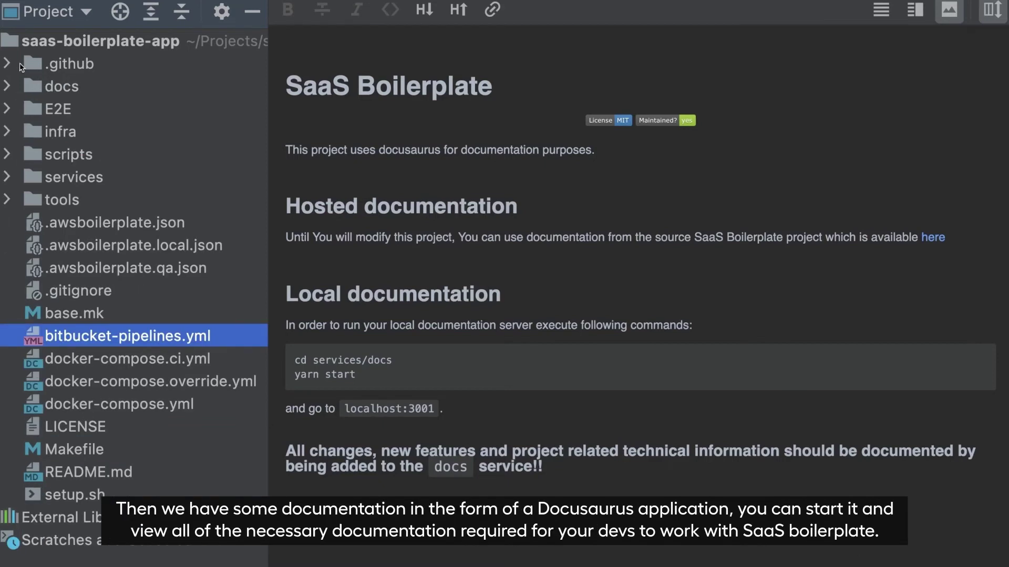
click(58, 88)
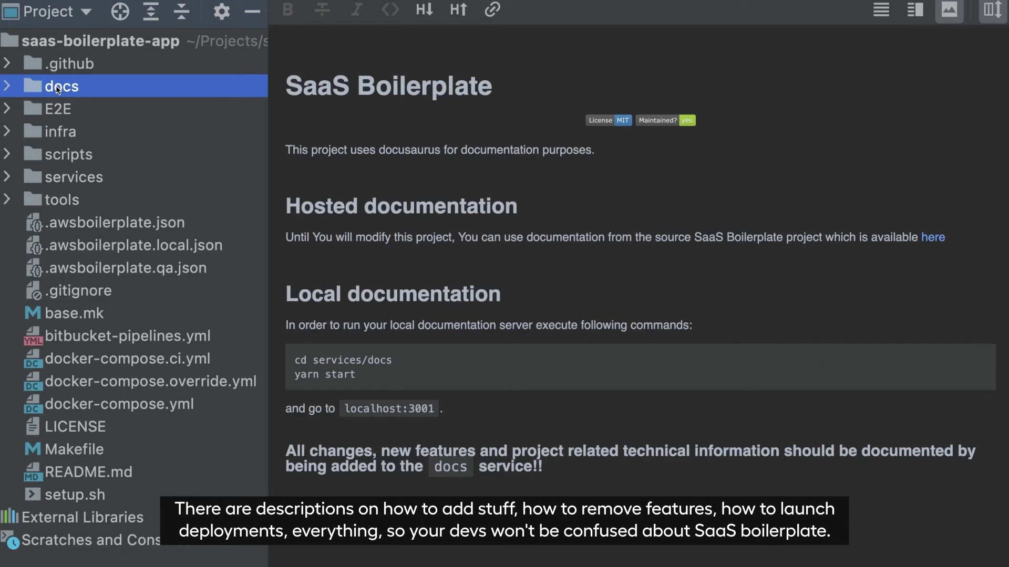
key(Down)
key(Right)
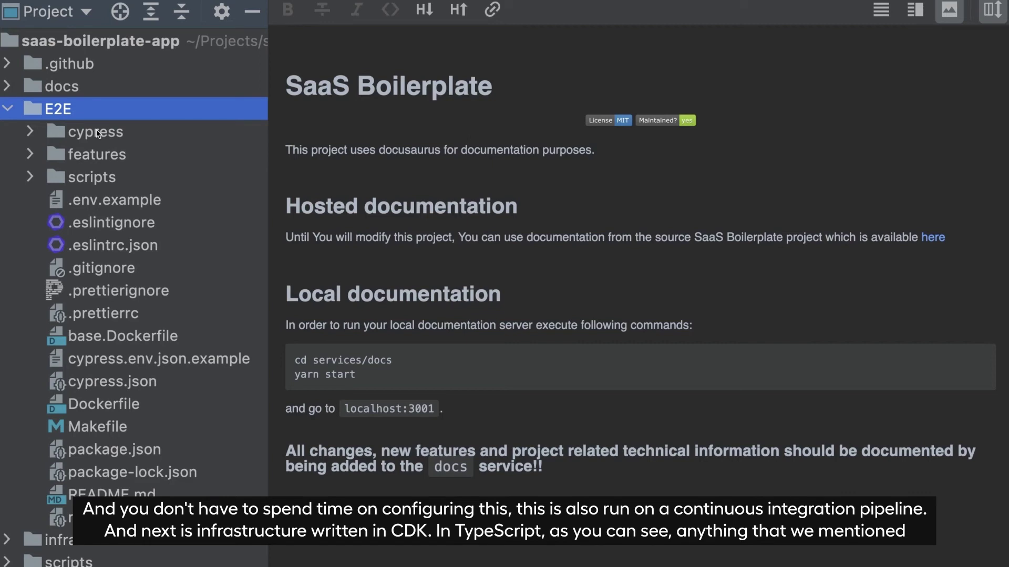
key(Left)
key(Down)
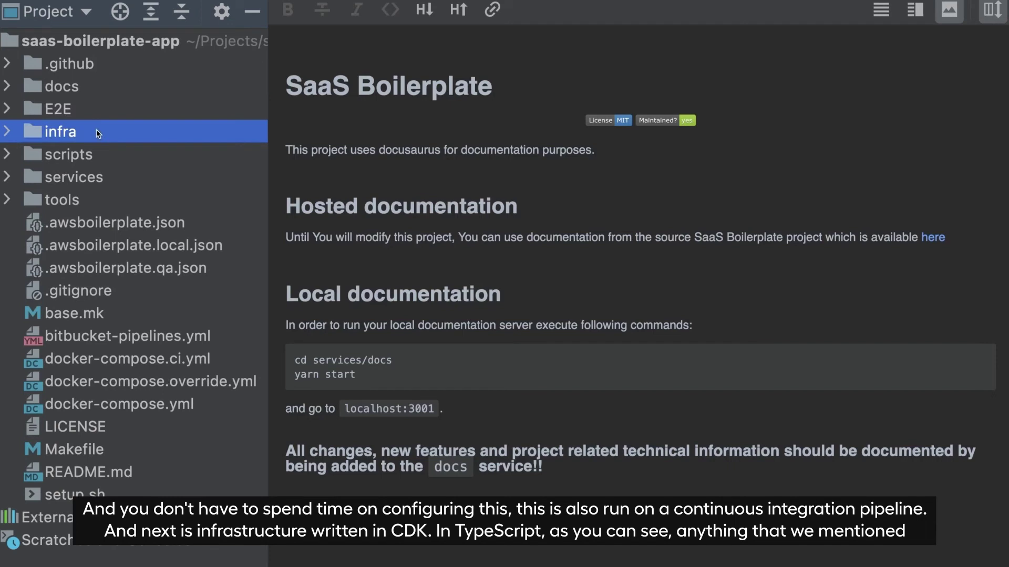
key(Right)
key(Down)
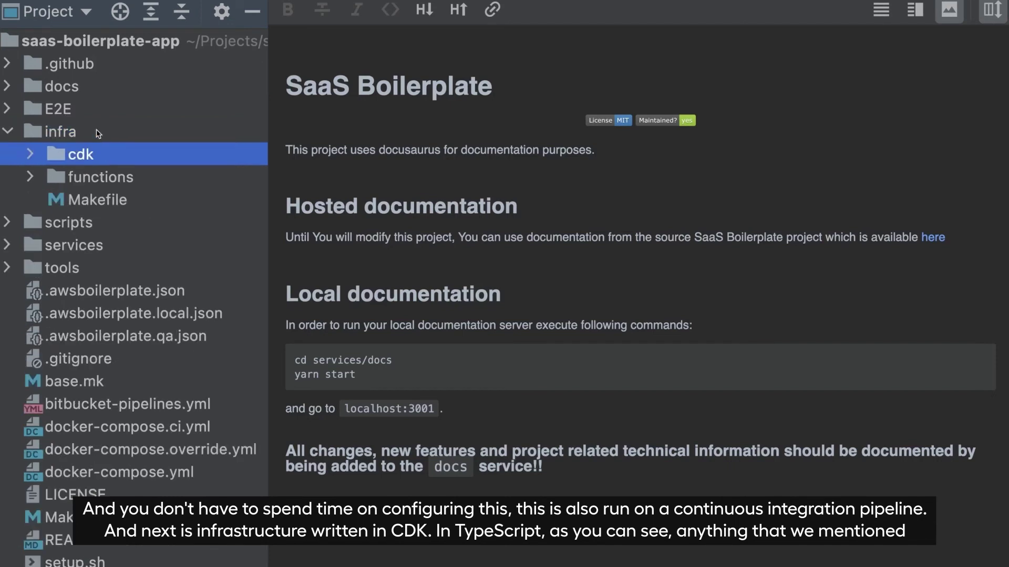
key(Right)
key(Down)
key(Down)
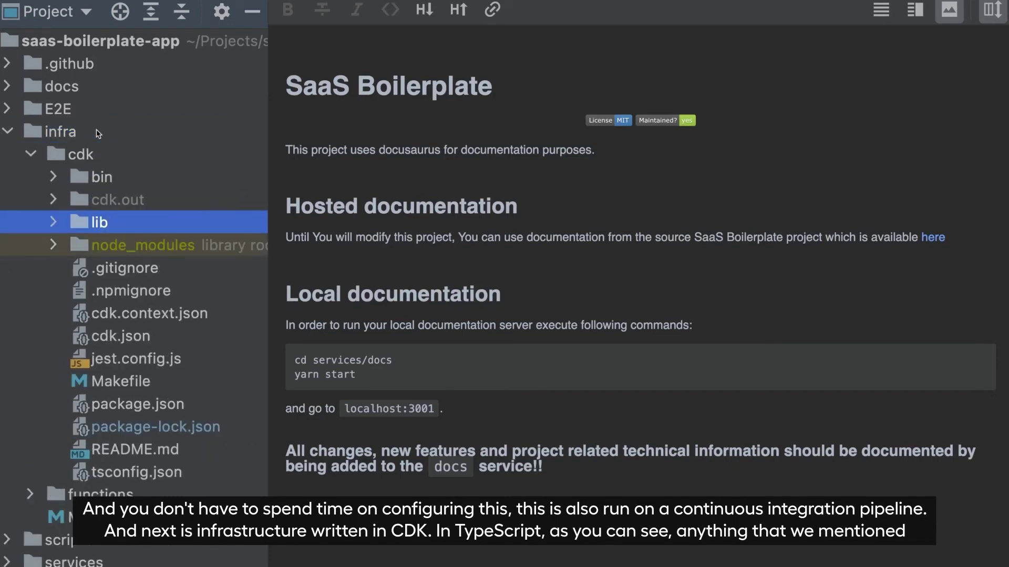
key(Right)
key(Down)
key(Down)
key(Down)
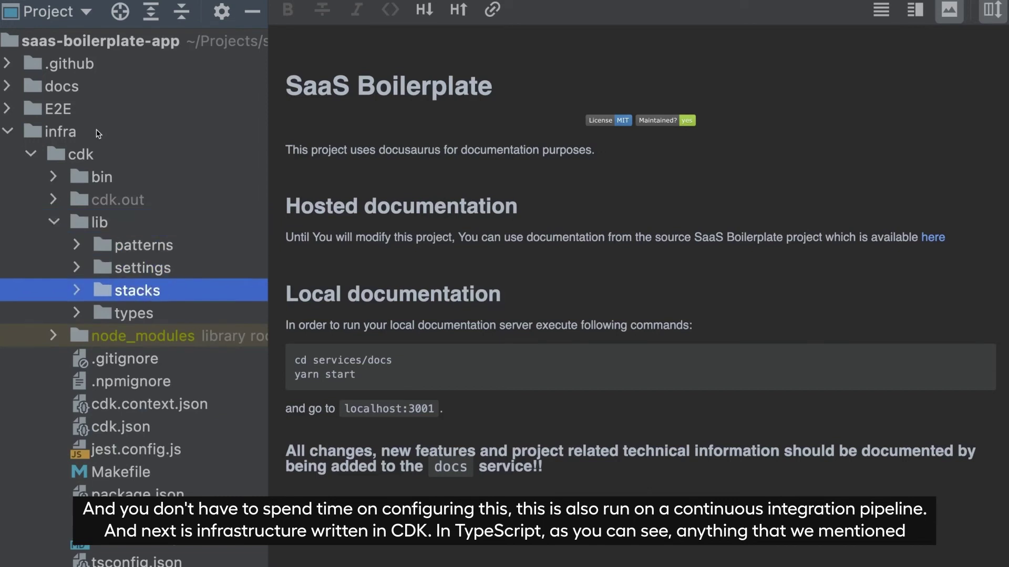
key(Right)
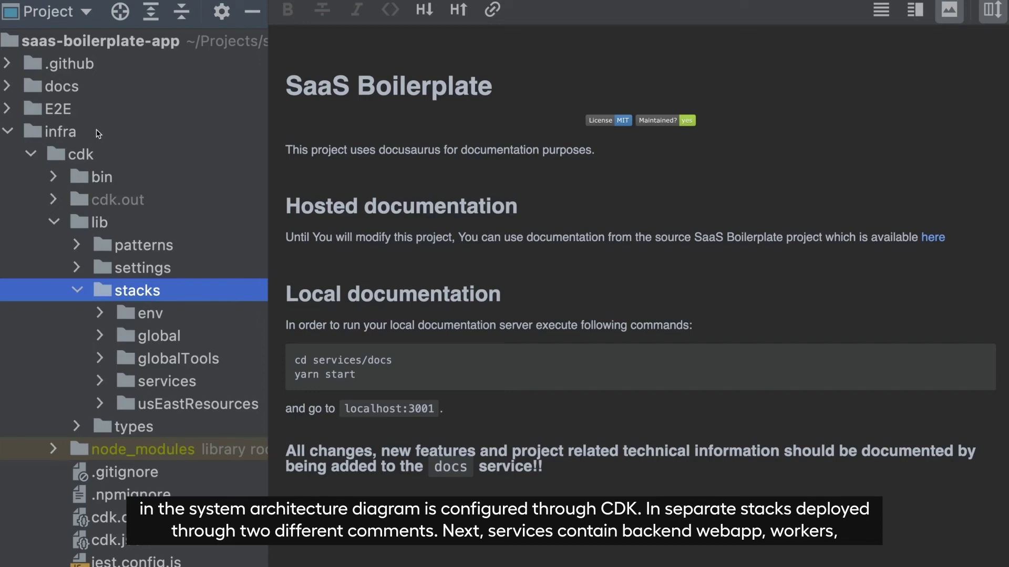
key(Down)
key(Down)
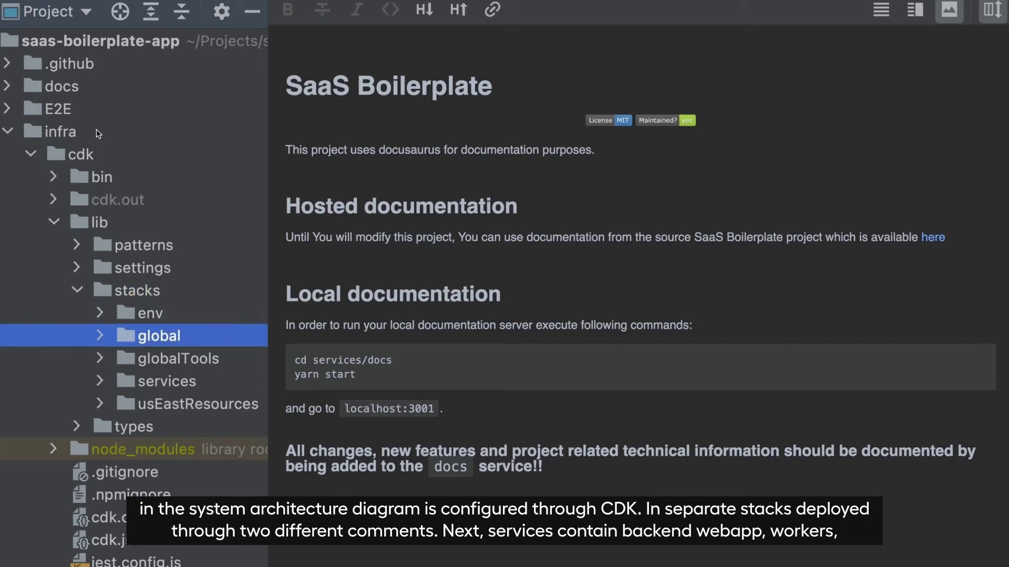
key(Left)
key(Left)
key(Left)
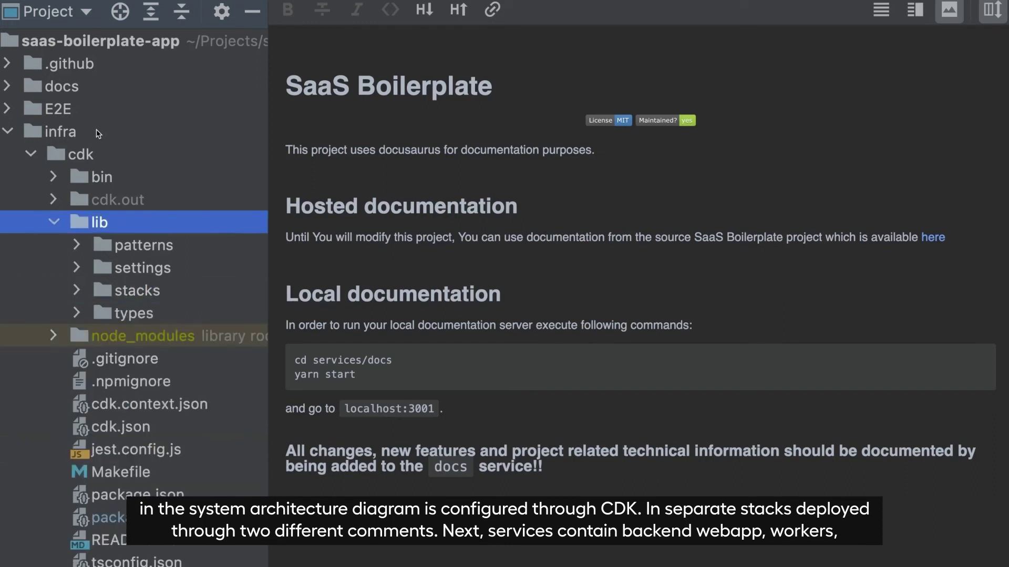
key(Left)
key(Left)
key(Left)
key(Left)
key(Left)
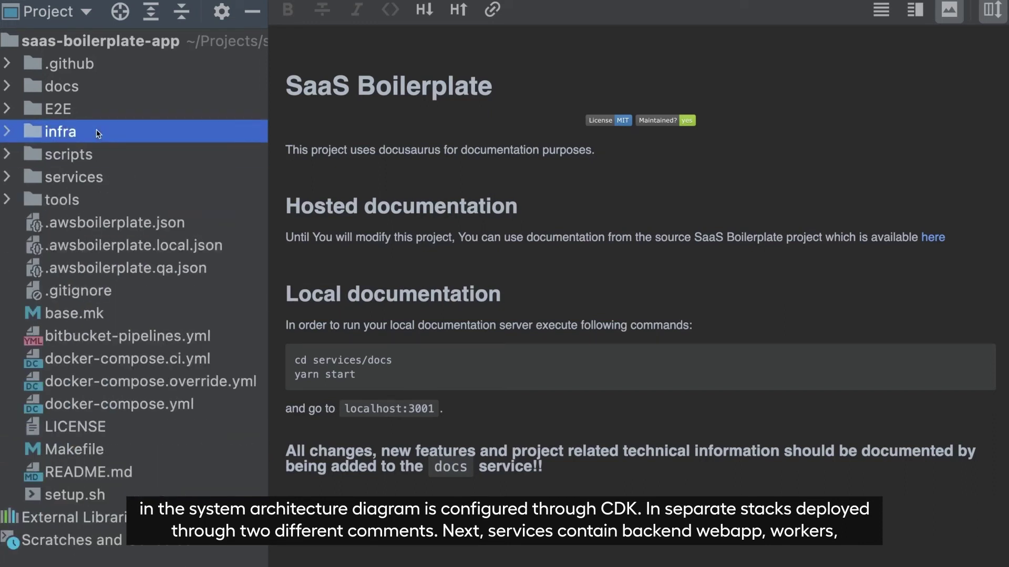
Browse the services and tools folders, select the root Makefile, and open a terminal with Alt+F12
key(Down)
key(Down)
key(Right)
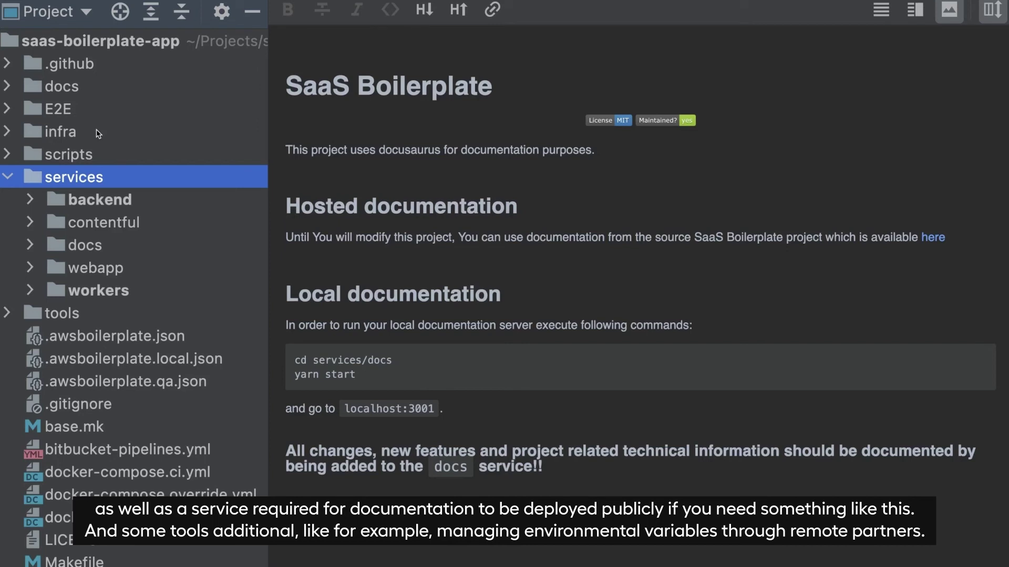
key(Left)
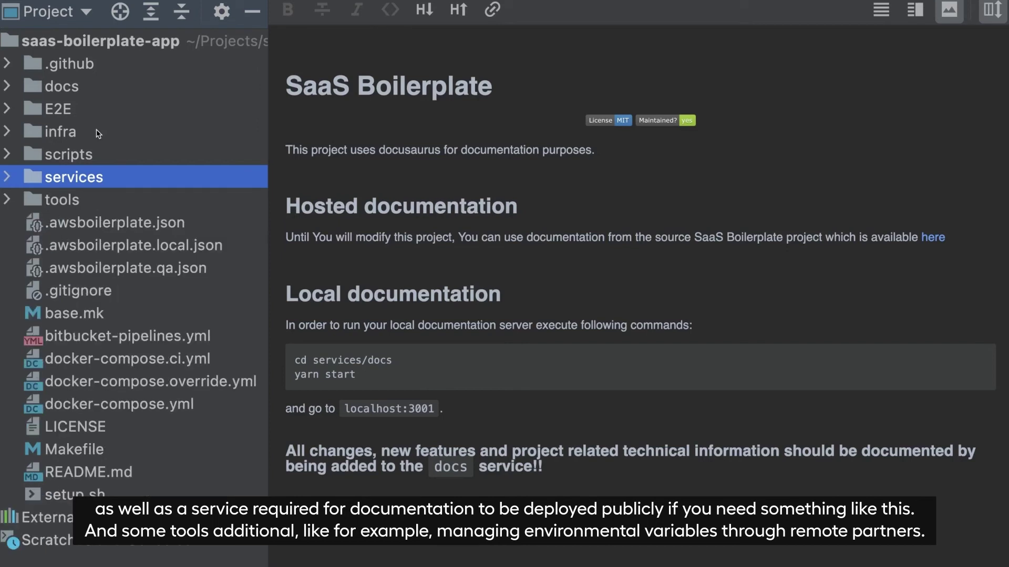
key(Down)
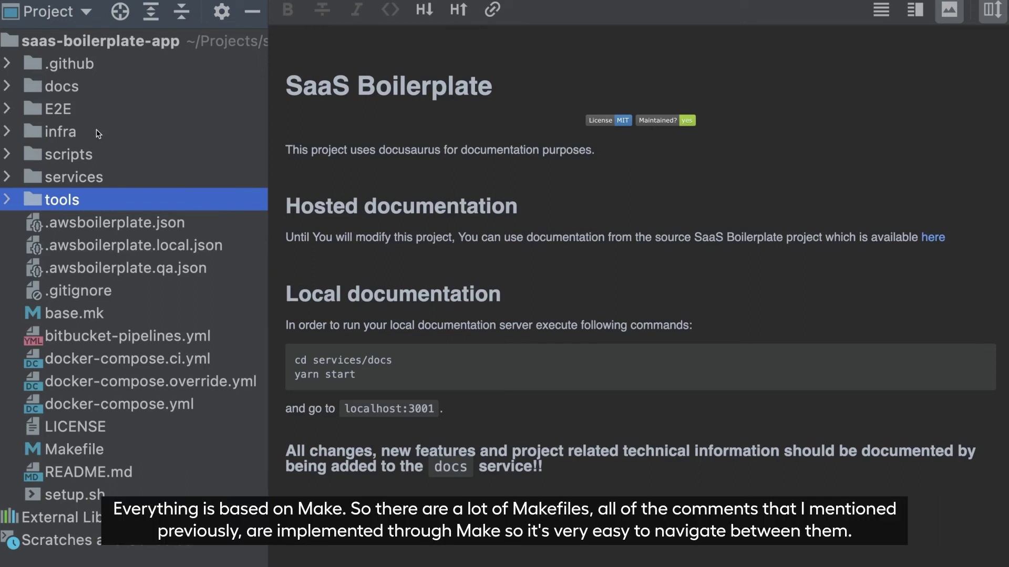
click(78, 451)
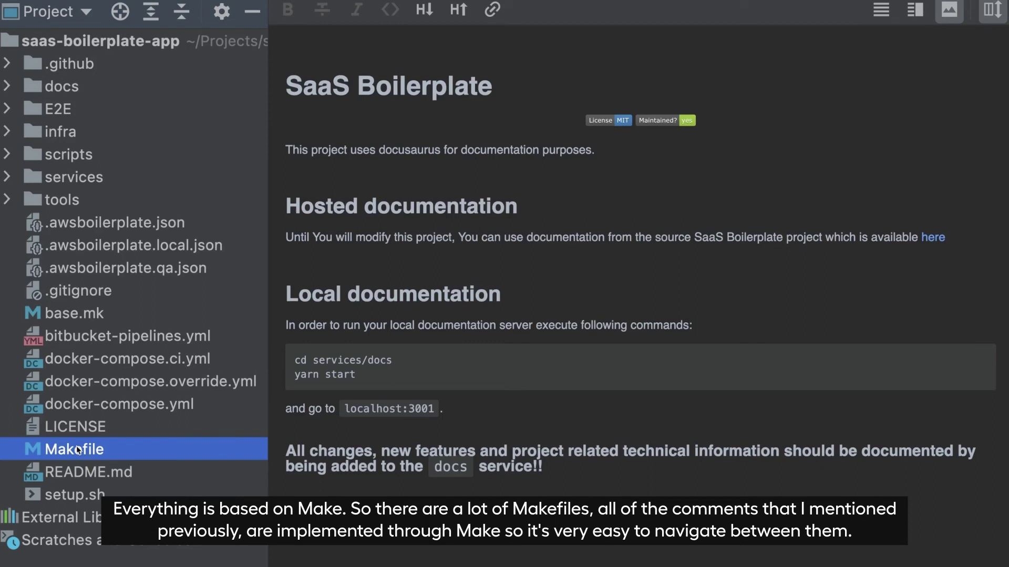
key(alt+F12)
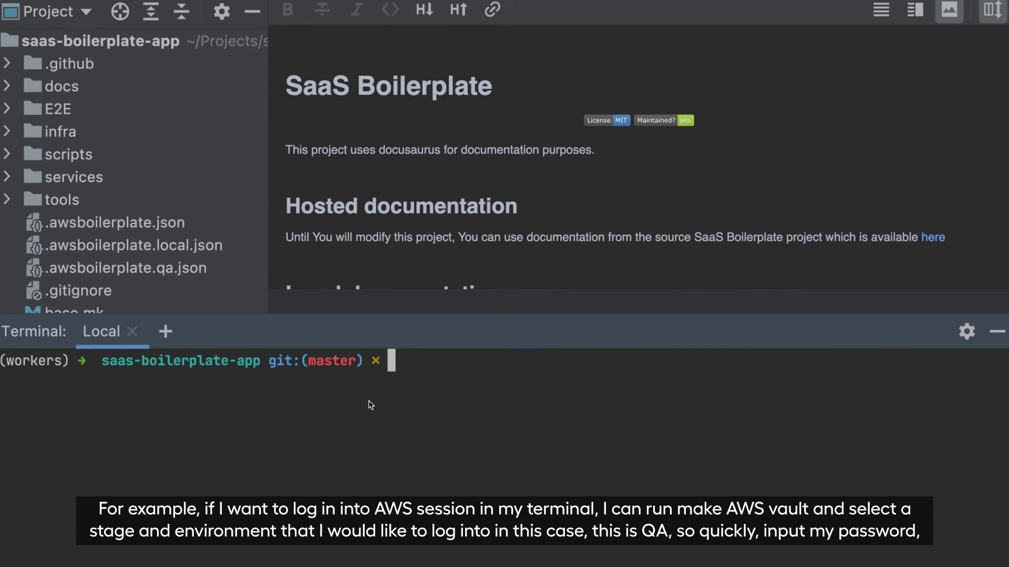
Run make aws-vault ENV_STAGE=qa and enter the keychain password
text(make aws)
key(Right)
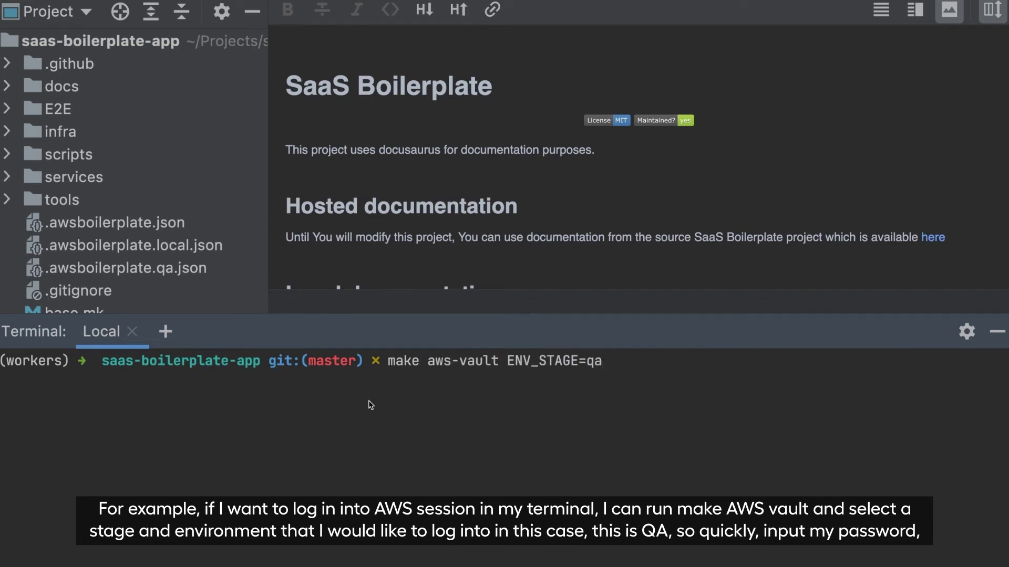
key(Return)
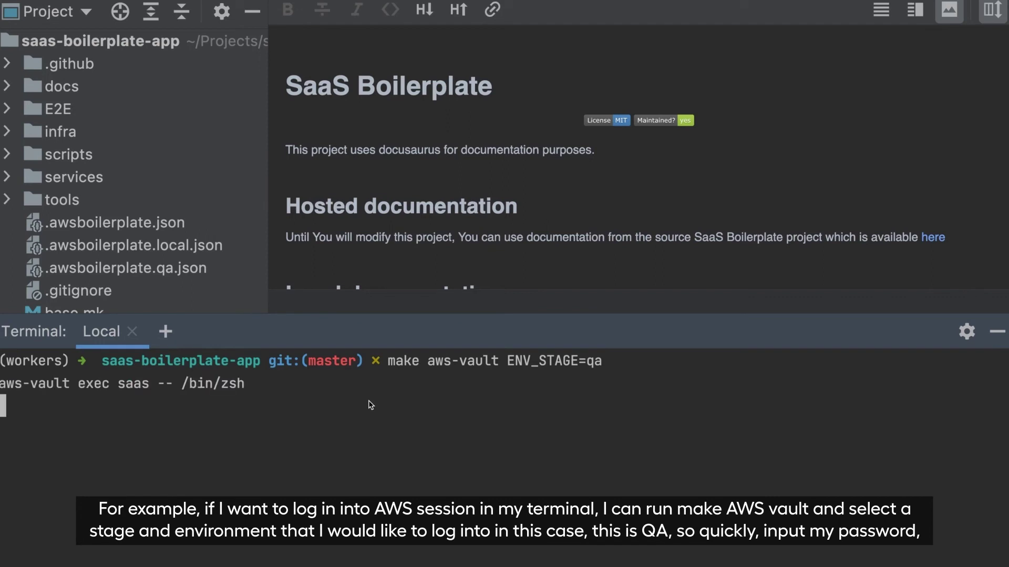
text(••••••••••••••)
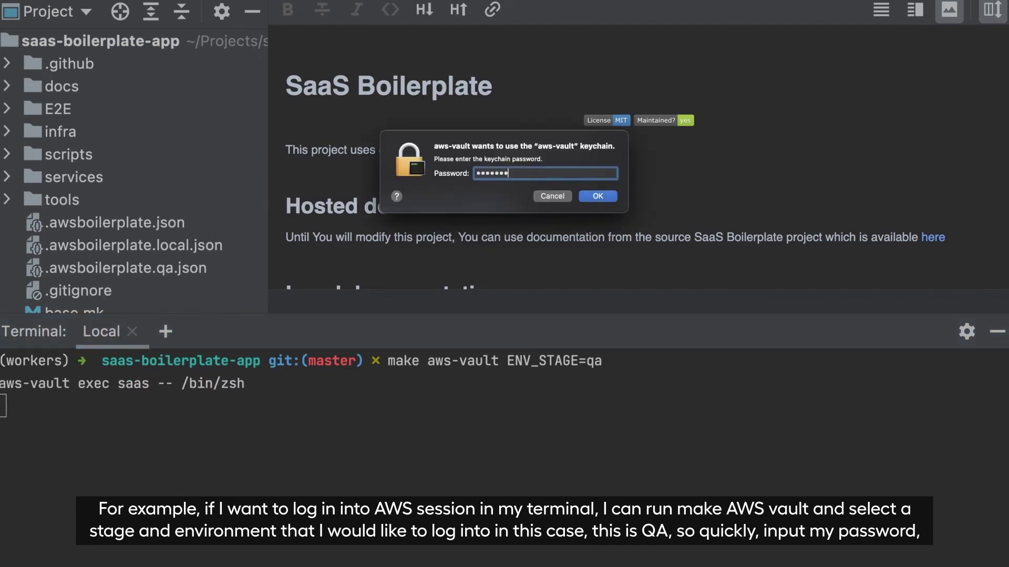
key(Return)
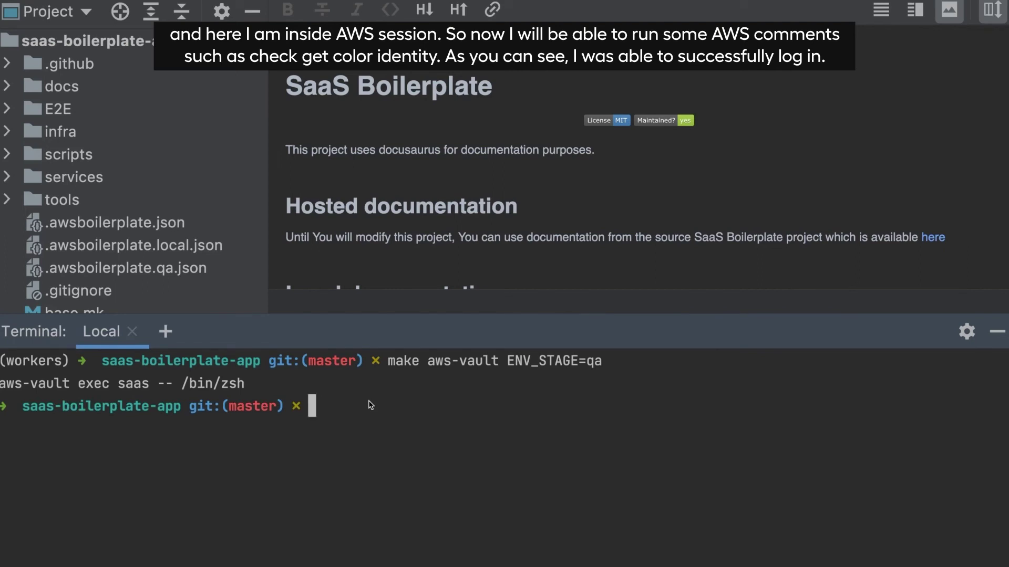
Run aws sts get-caller-identity to confirm the SaaSBoilerplateAdmin role
text(aws sts)
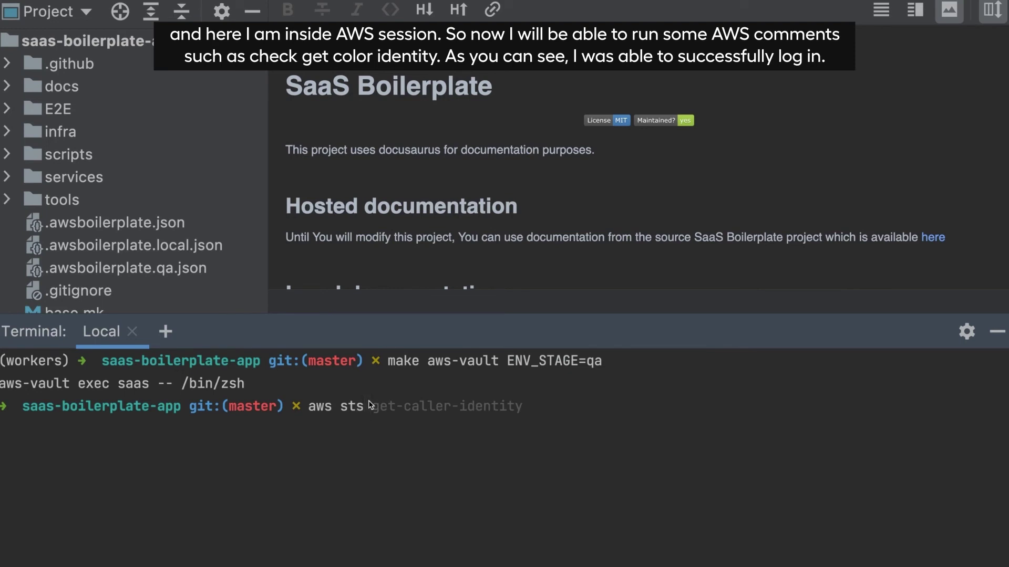
key(Right)
key(Return)
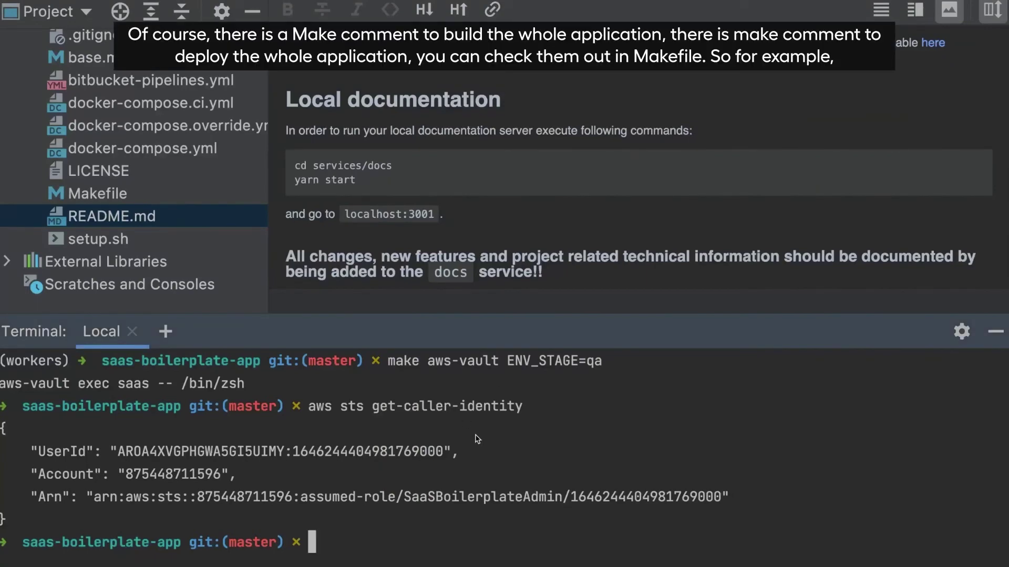
Type make deploy-env-app at the prompt, viewing the root Makefile and highlighting ENV_STAGE in the earlier command
text(make build)
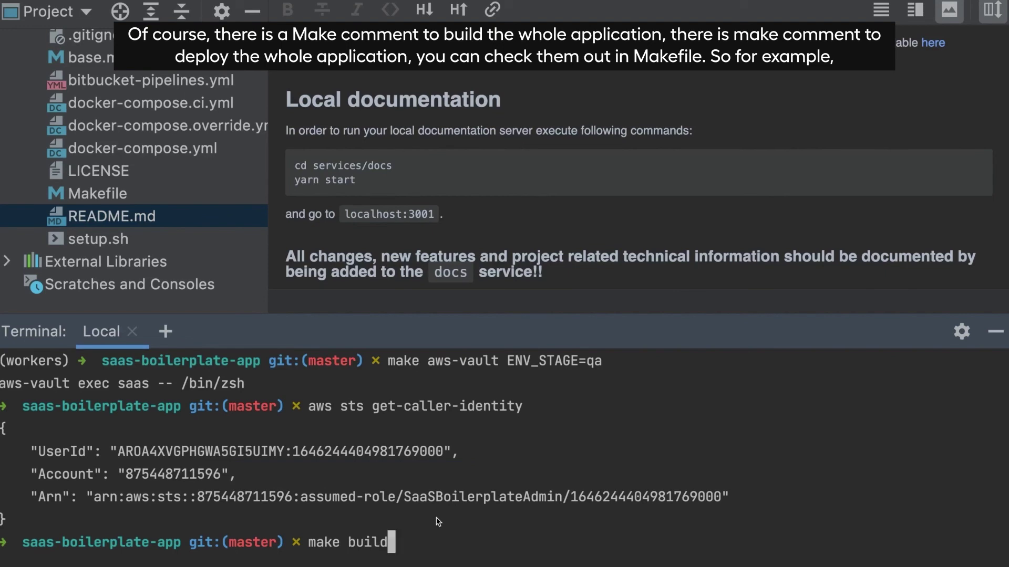
key(BackSpace)
key(BackSpace)
key(BackSpace)
key(BackSpace)
key(BackSpace)
text(deploy)
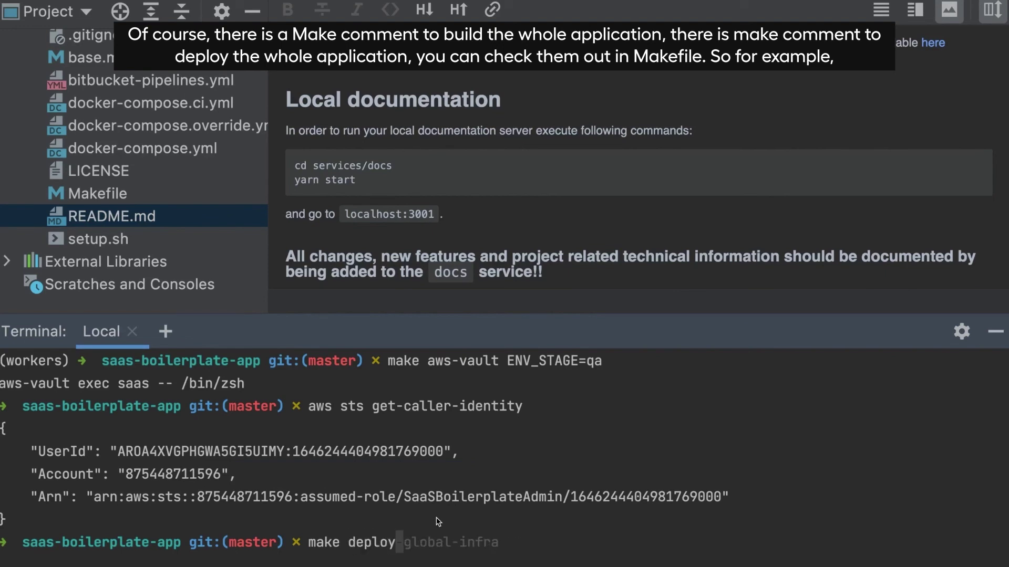
double_click(97, 194)
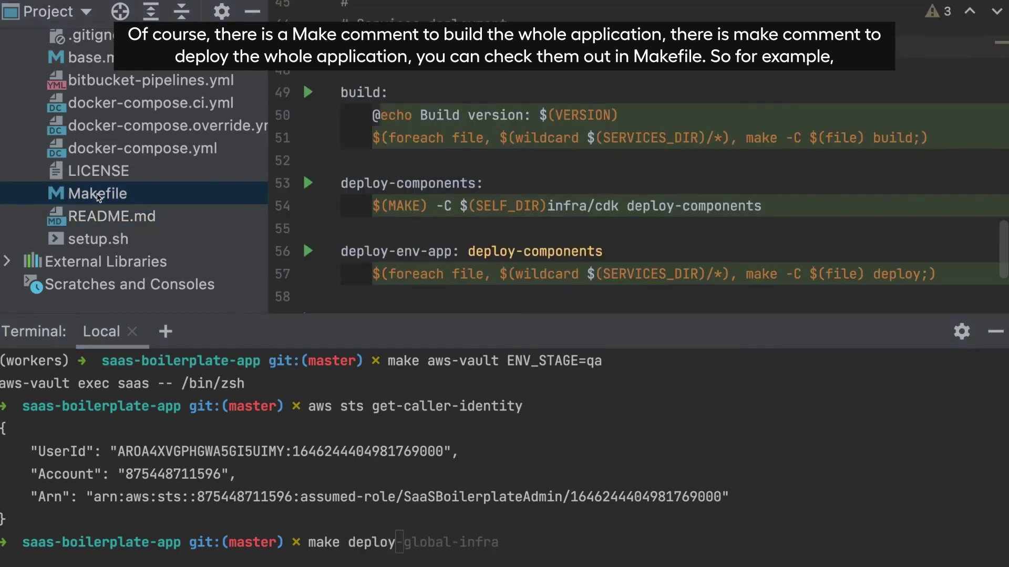
scroll(447, 188, down, 5)
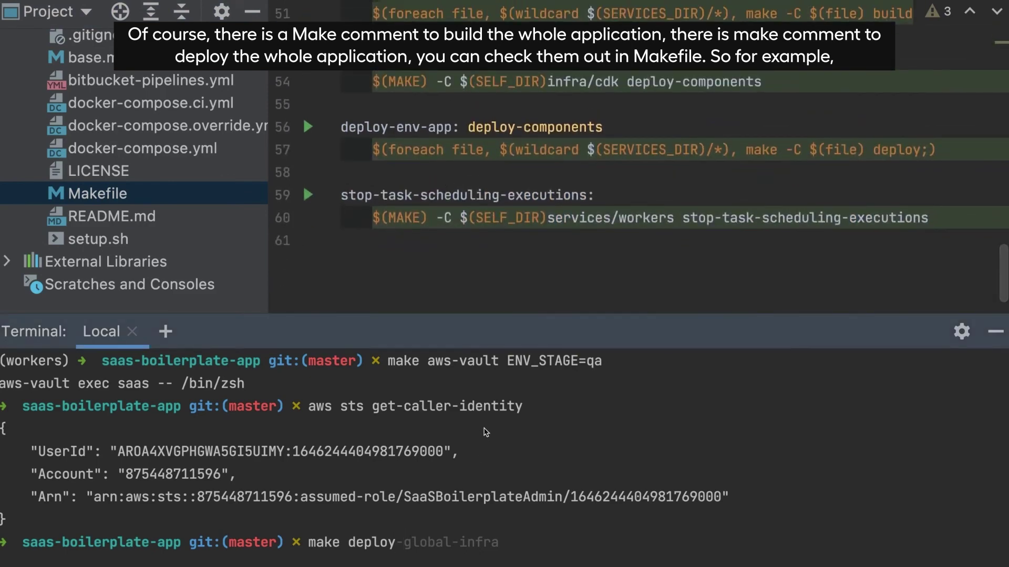
text(-env-i)
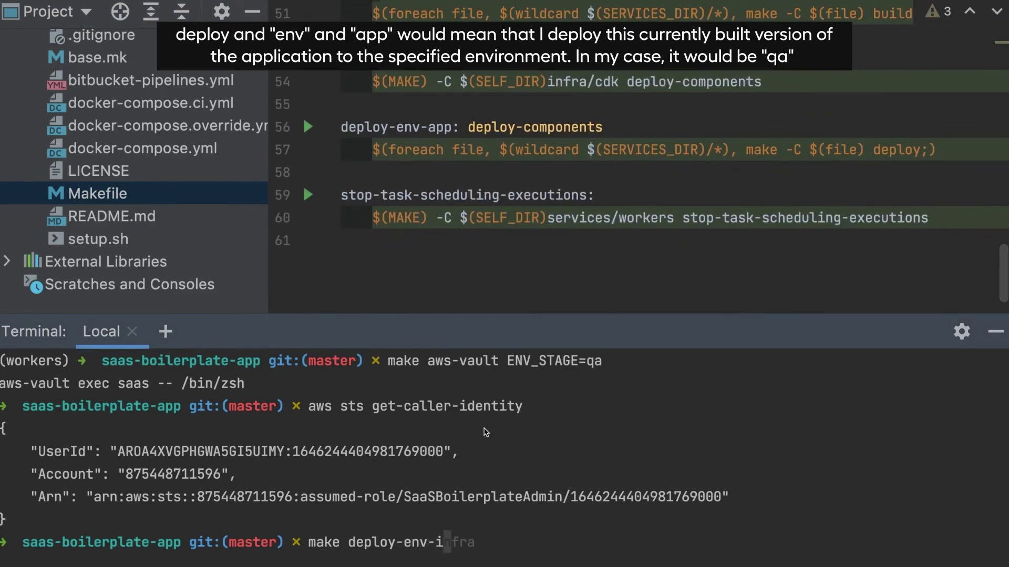
key(BackSpace)
text(app)
drag(507, 361, 598, 362)
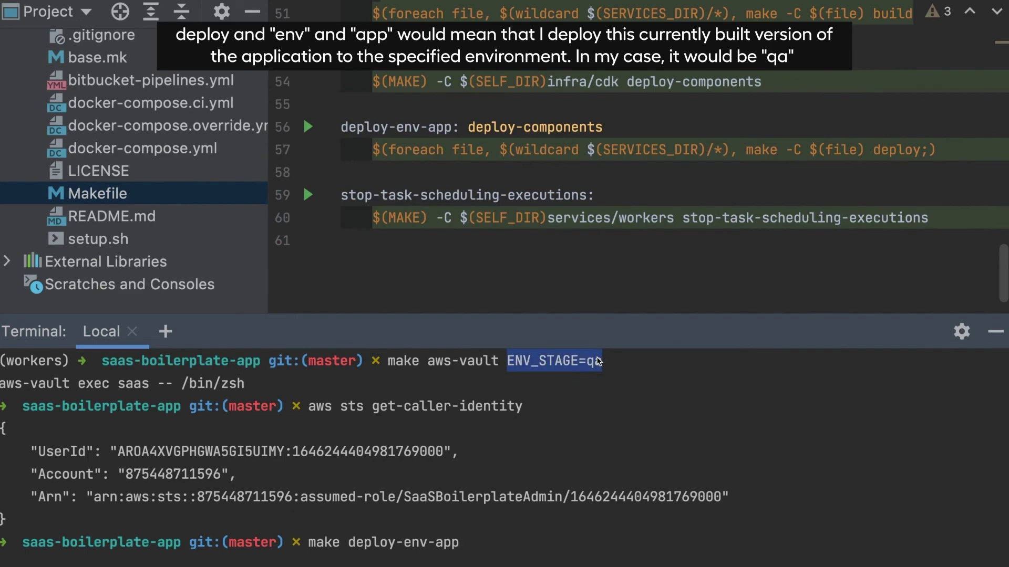
Expand services > backend and open the backend Makefile
scroll(35, 169, up, 5)
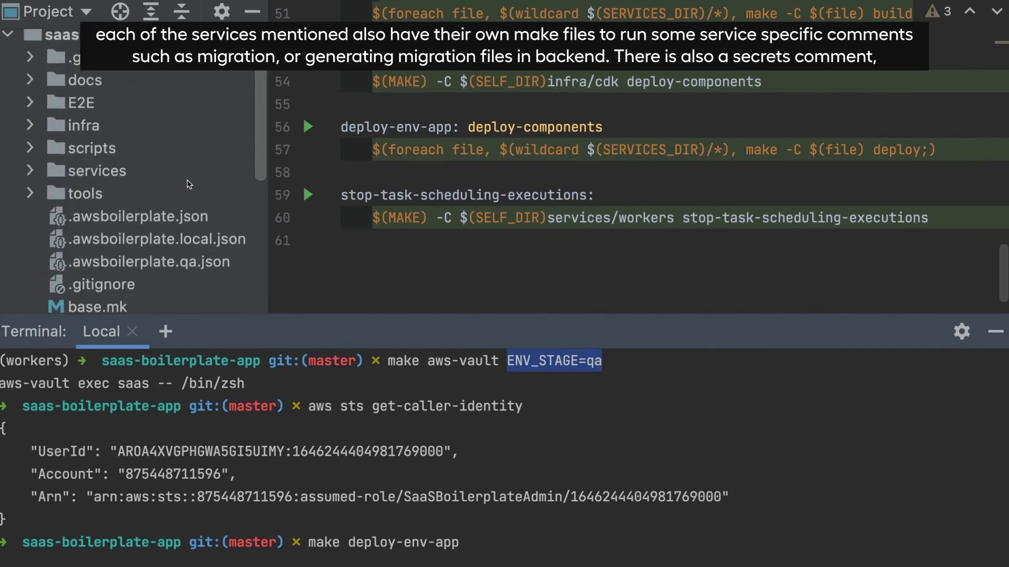
click(36, 168)
click(55, 196)
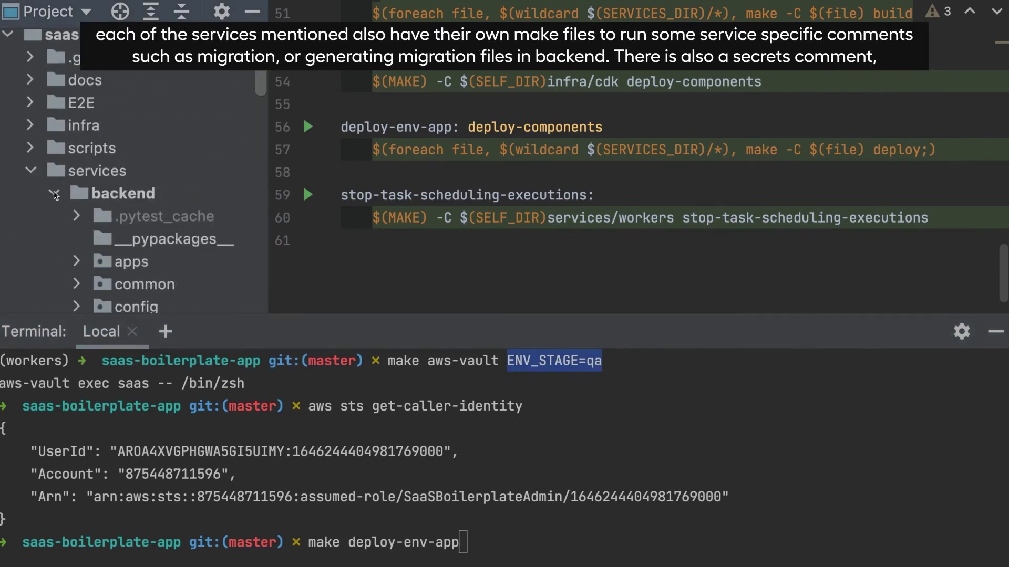
scroll(54, 196, down, 10)
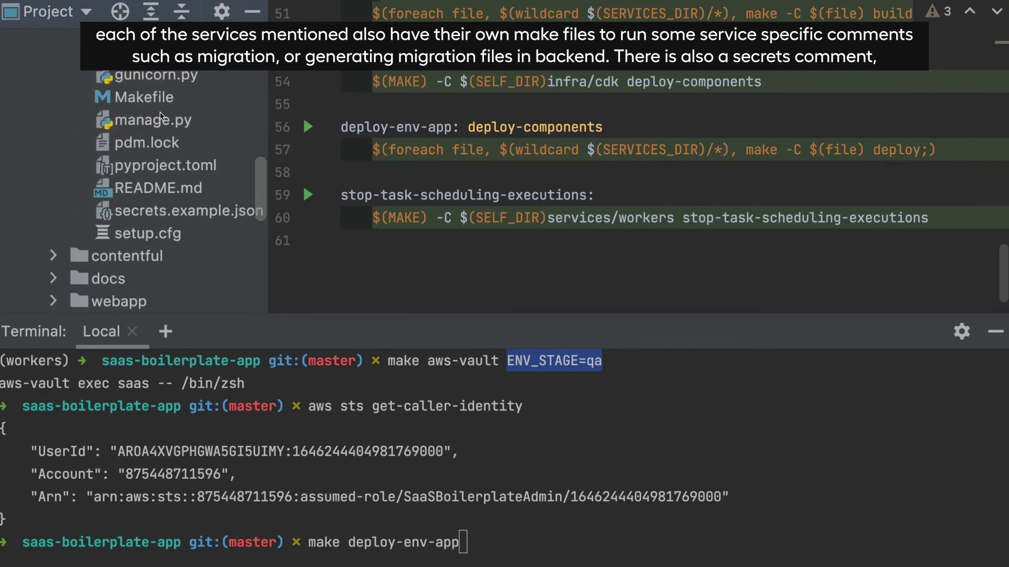
double_click(154, 104)
Scroll through the migrate and makemigrations targets and highlight the secrets target
scroll(479, 102, up, 3)
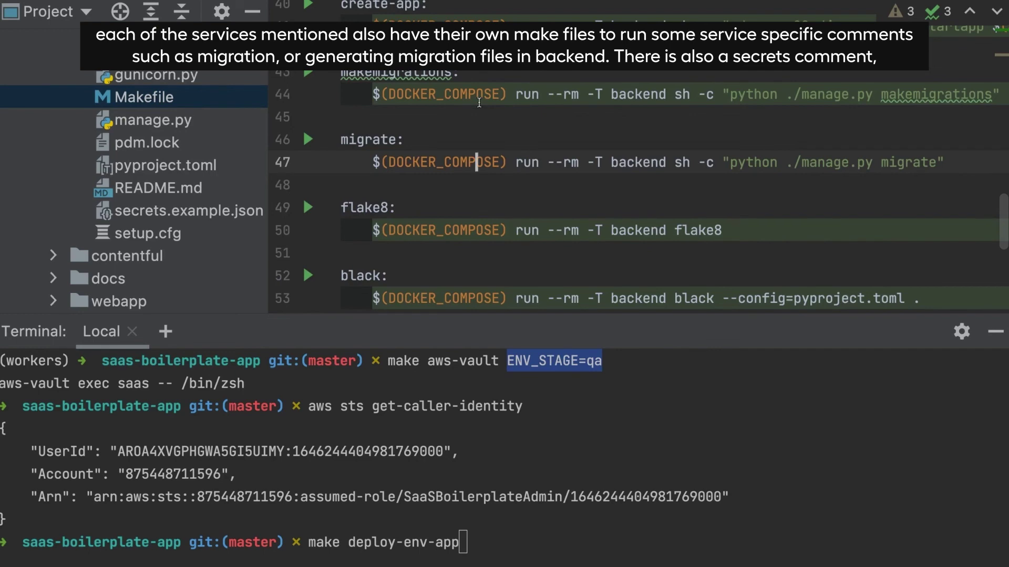
drag(411, 135, 340, 139)
scroll(431, 142, down, 3)
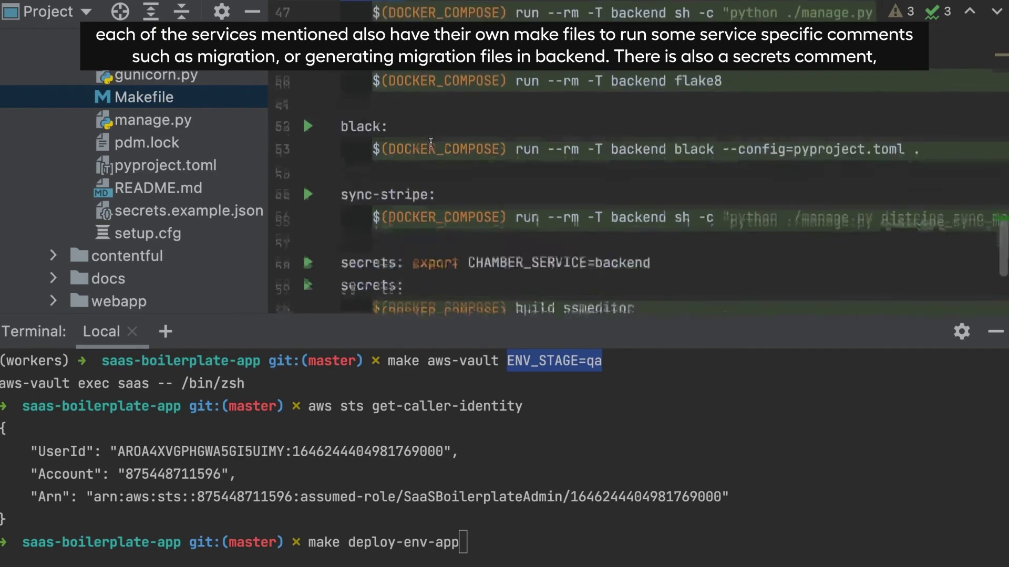
scroll(431, 141, up, 4)
drag(459, 139, 340, 140)
scroll(464, 195, down, 4)
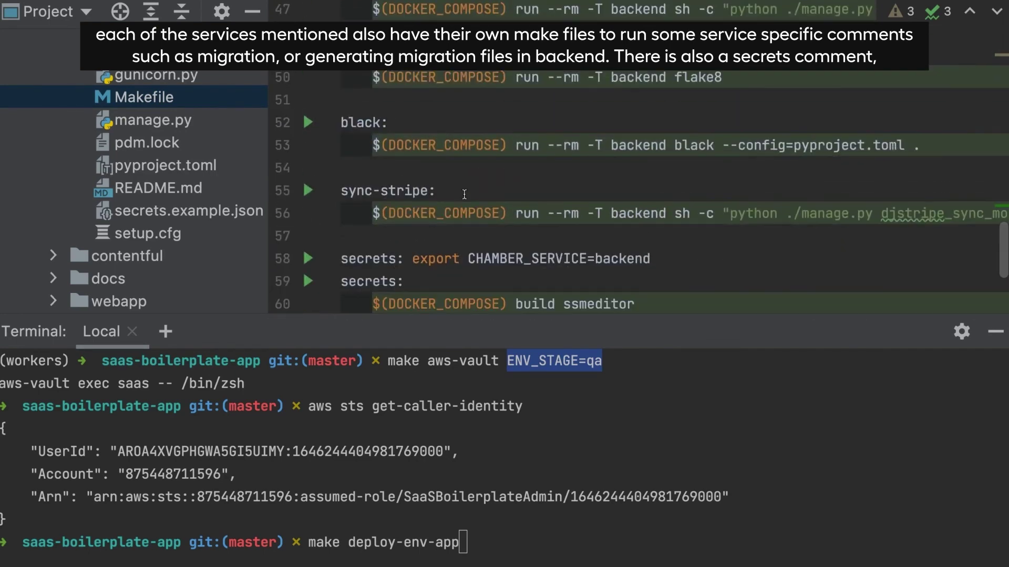
scroll(464, 195, down, 2)
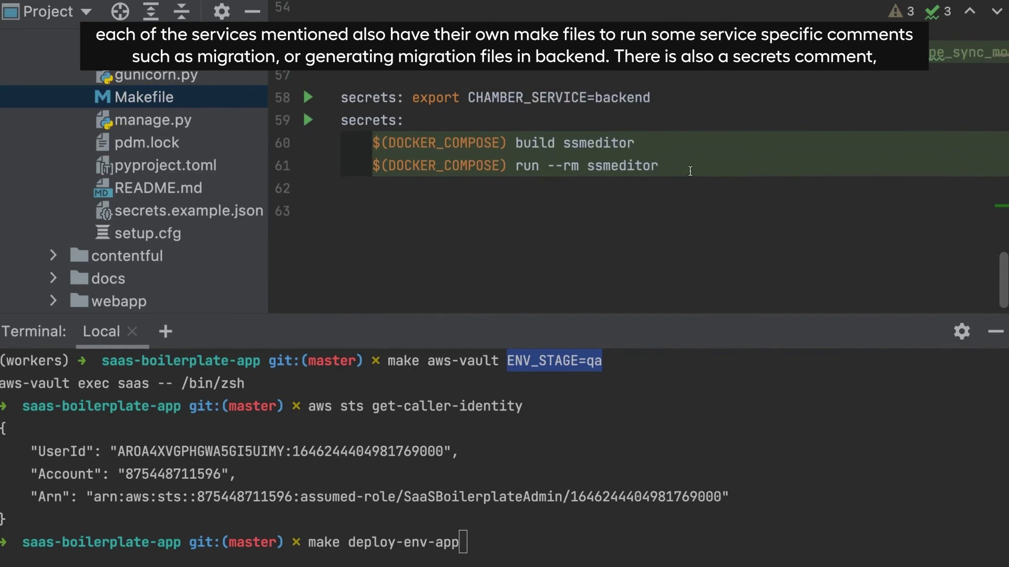
drag(688, 168, 318, 107)
click(438, 239)
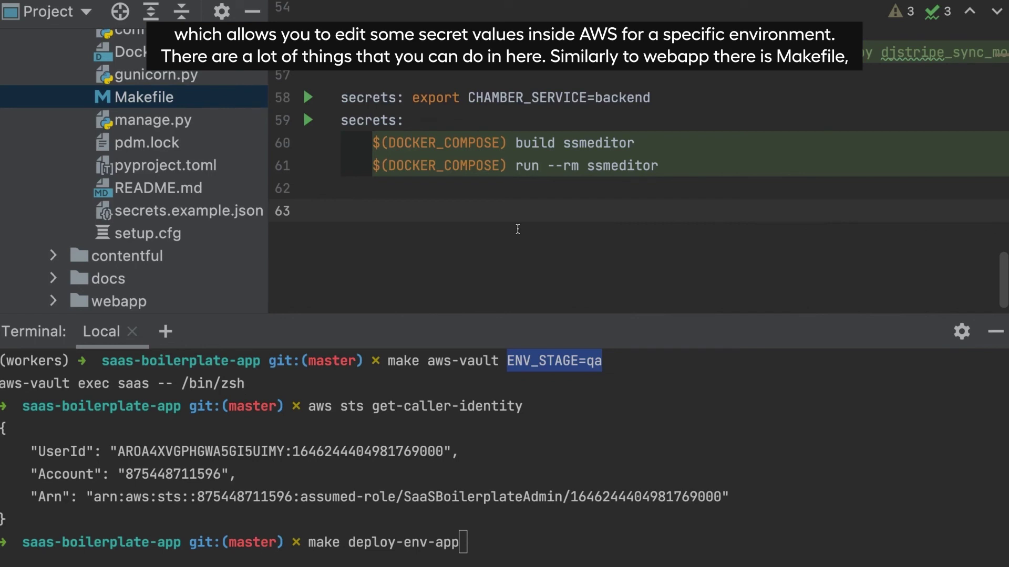
Highlight ENV_STAGE=qa in the terminal, then return focus to the Makefile
drag(537, 408, 565, 408)
drag(507, 361, 625, 363)
click(598, 393)
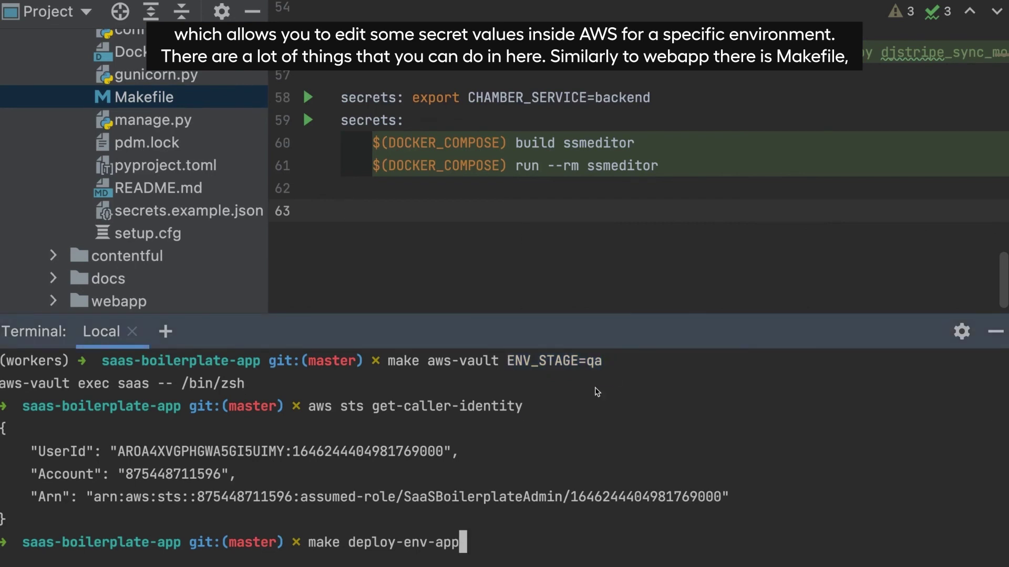
click(487, 214)
scroll(448, 188, up, 5)
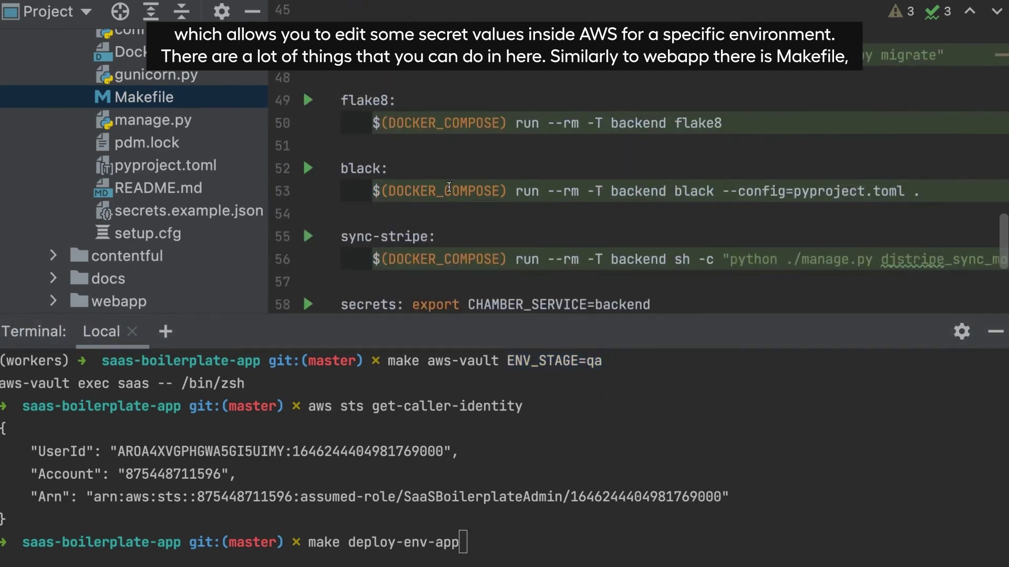
Collapse the backend folder, expand webapp, and open the webapp Makefile
scroll(176, 140, up, 3)
click(177, 140)
key(Left)
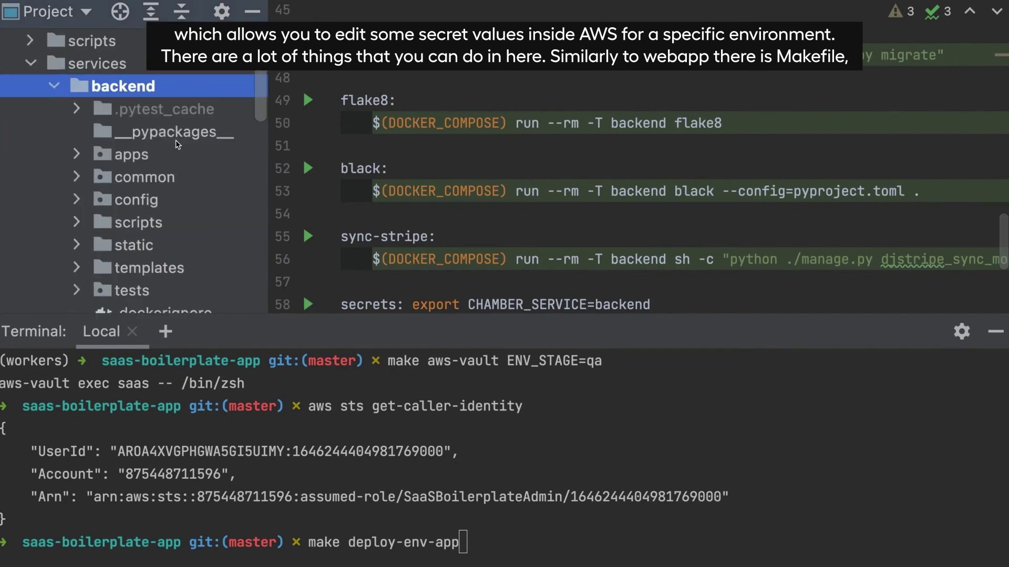
key(Left)
key(Down)
key(Down)
key(Down)
key(Down)
key(Up)
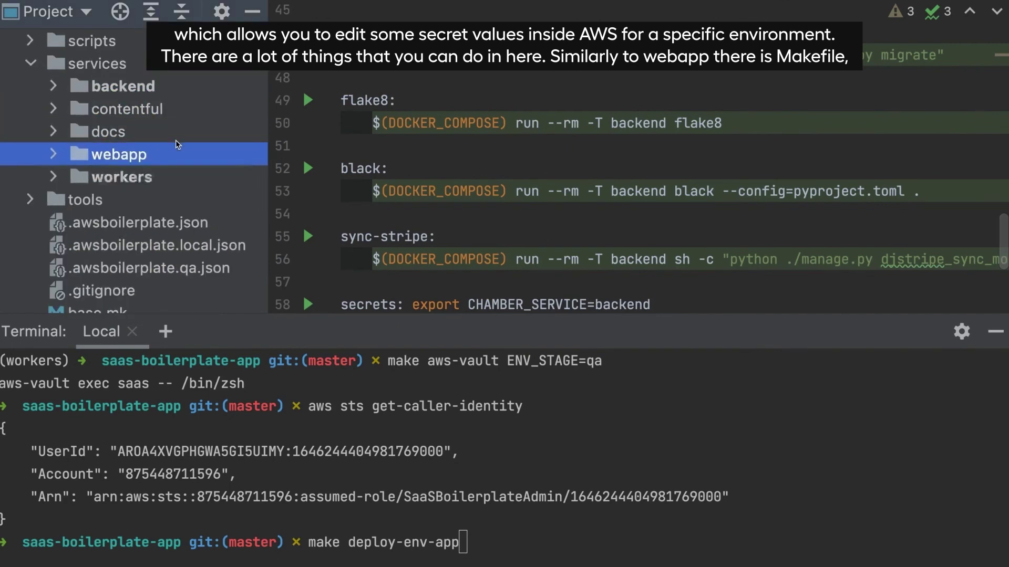
key(Right)
scroll(175, 139, down, 6)
scroll(150, 210, down, 2)
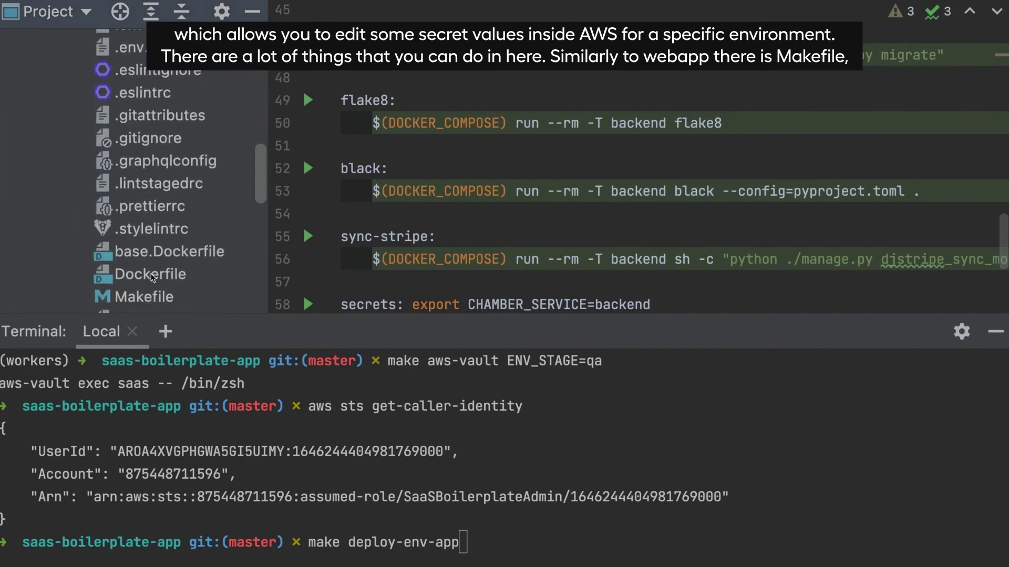
double_click(146, 285)
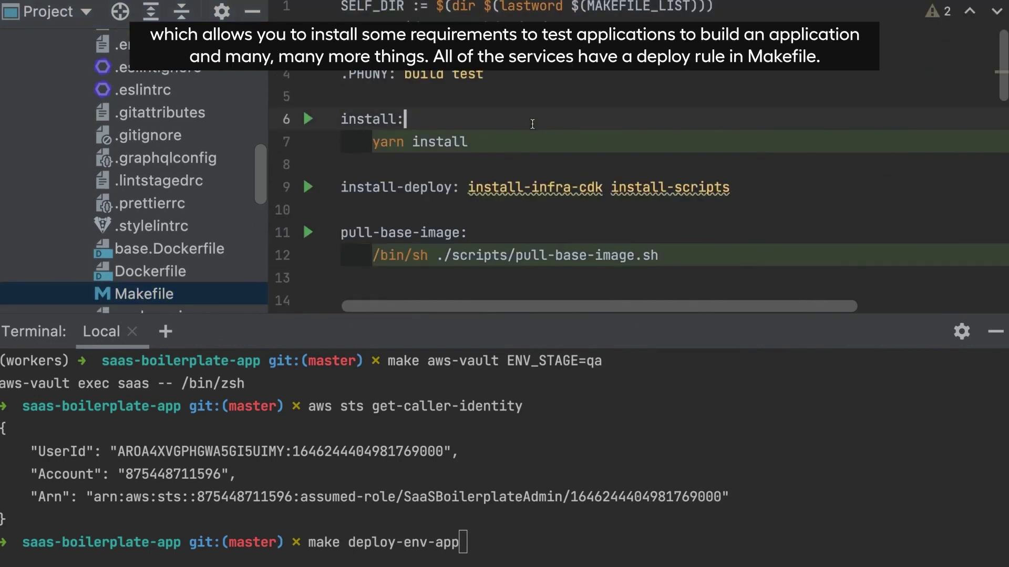
Scroll the webapp Makefile down to its deploy target
drag(342, 119, 517, 143)
scroll(517, 144, down, 2)
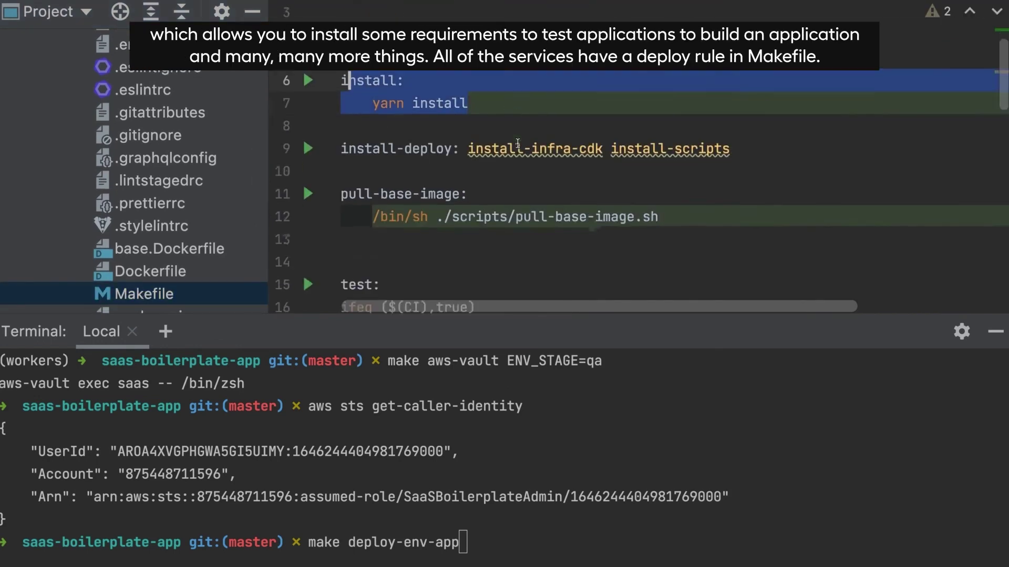
scroll(517, 143, down, 2)
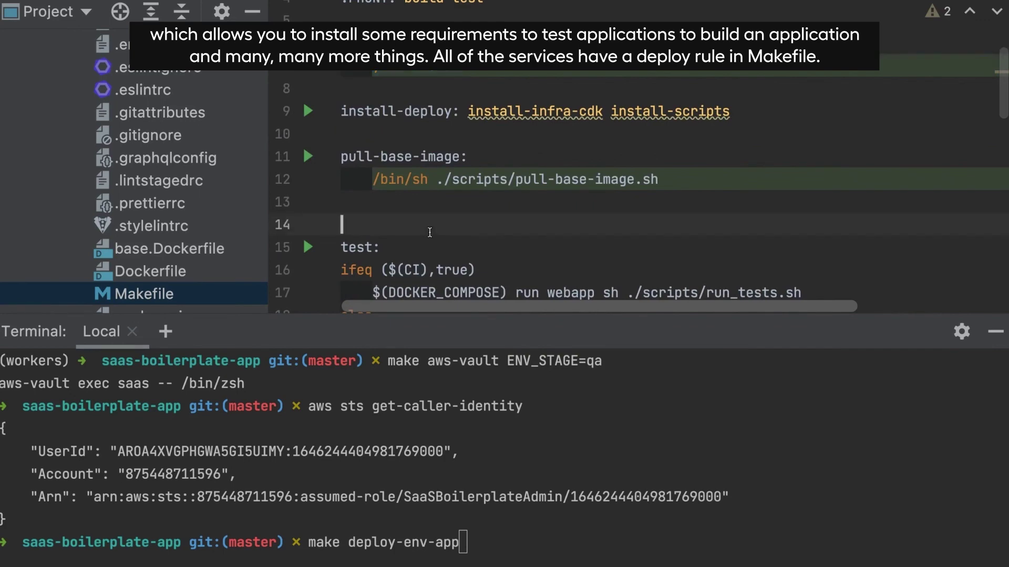
scroll(429, 233, down, 6)
scroll(429, 232, down, 6)
scroll(429, 232, up, 6)
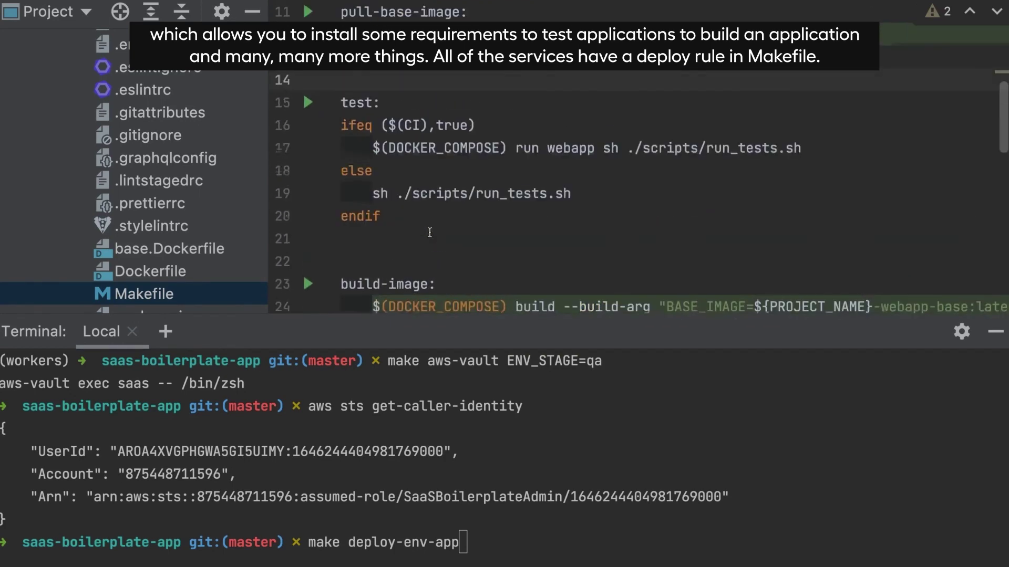
scroll(429, 232, down, 10)
scroll(429, 233, down, 2)
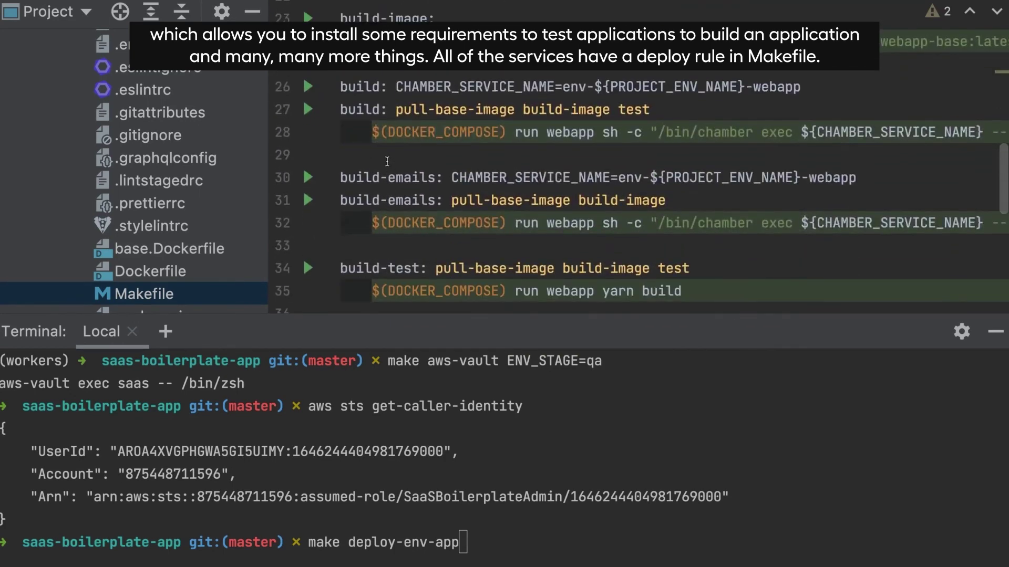
scroll(387, 161, down, 8)
scroll(387, 161, down, 6)
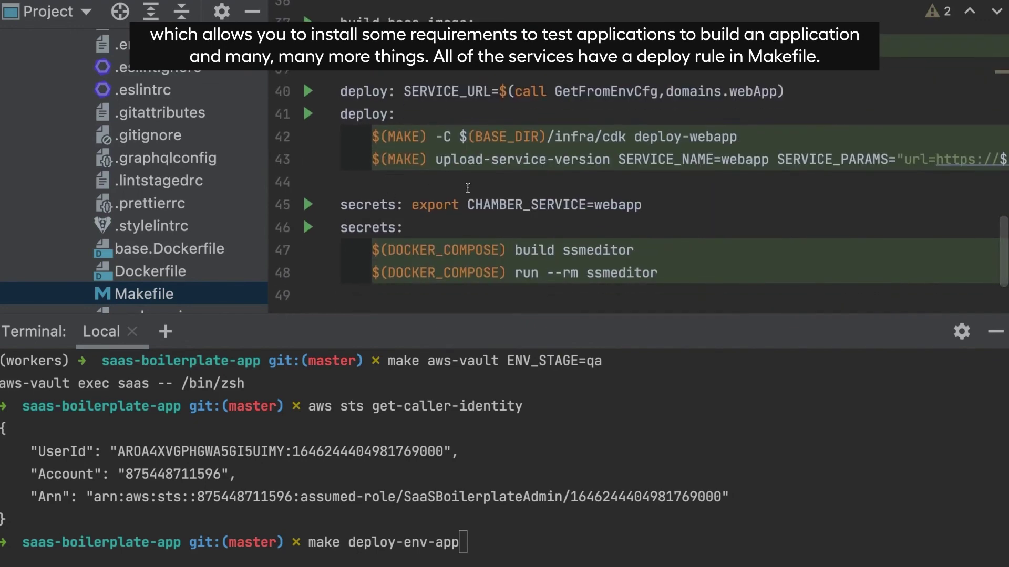
Highlight the deploy target at lines 40–43 several times, including the word deploy on line 40
drag(341, 182, 326, 93)
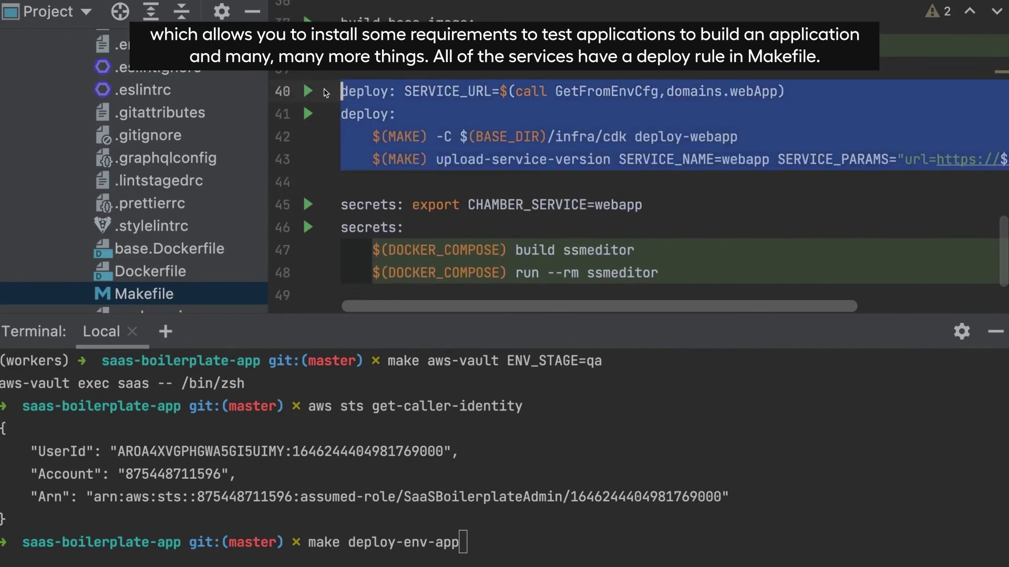
click(360, 79)
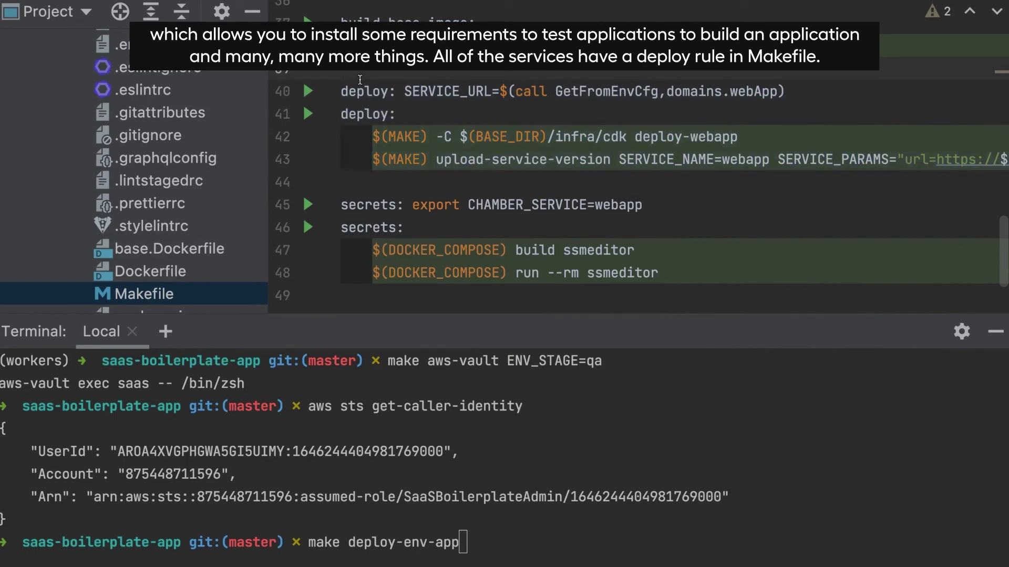
click(462, 180)
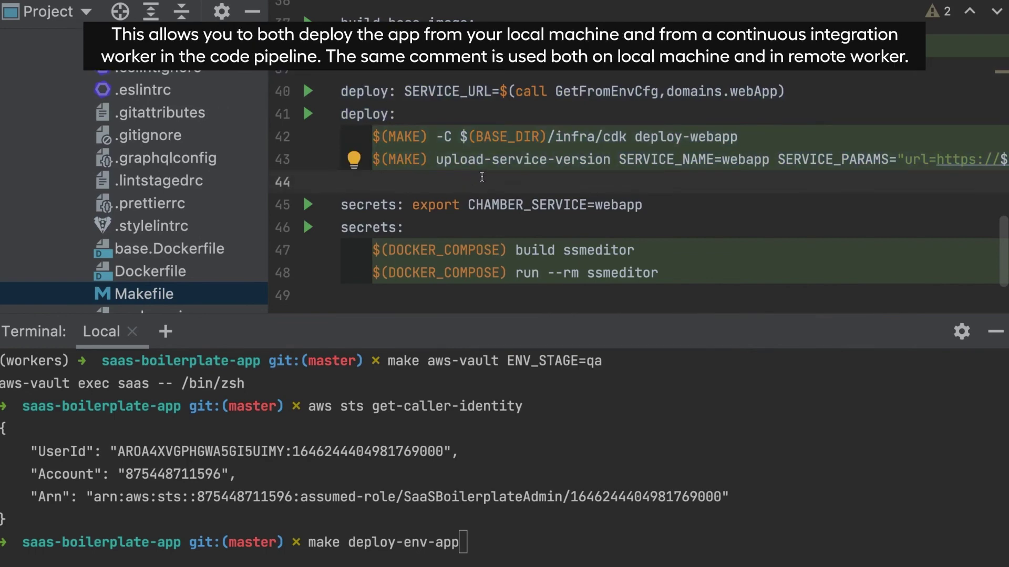
drag(341, 183, 342, 91)
click(381, 78)
drag(404, 179, 347, 92)
click(371, 73)
double_click(380, 92)
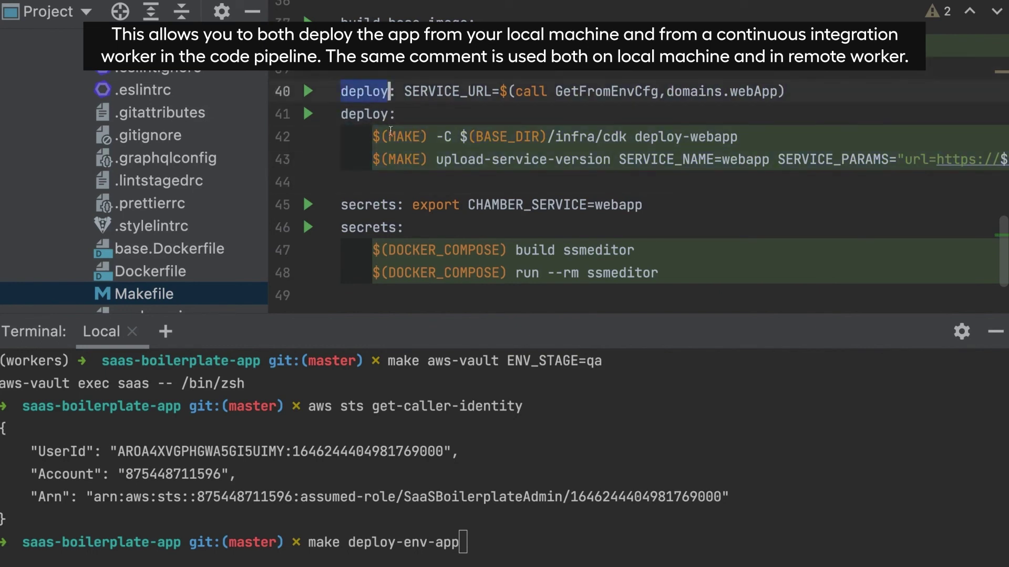
click(402, 185)
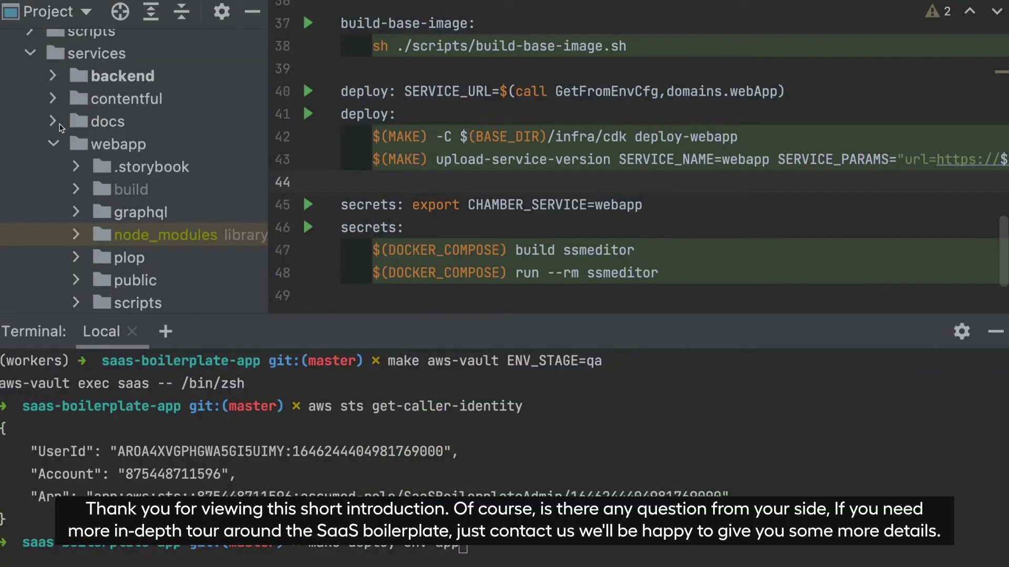
Scroll the Project tree to the root files and open README.md in markdown preview
scroll(59, 128, up, 10)
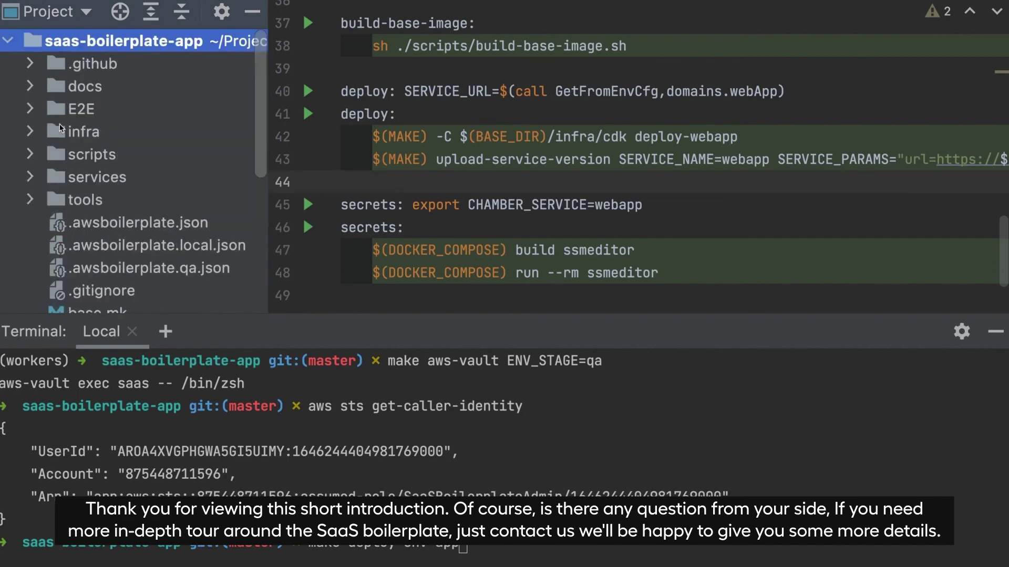
scroll(103, 213, down, 5)
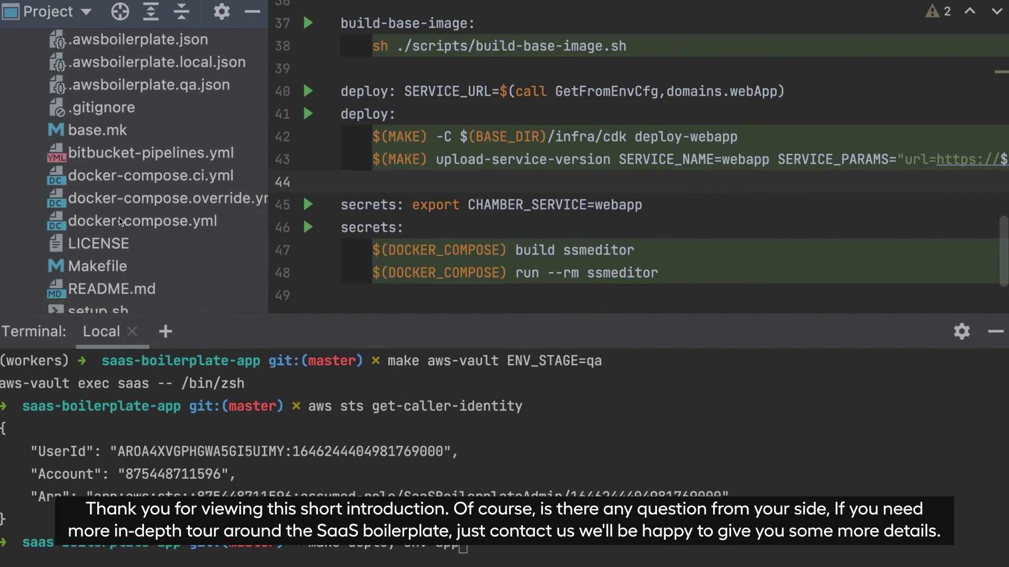
double_click(111, 289)
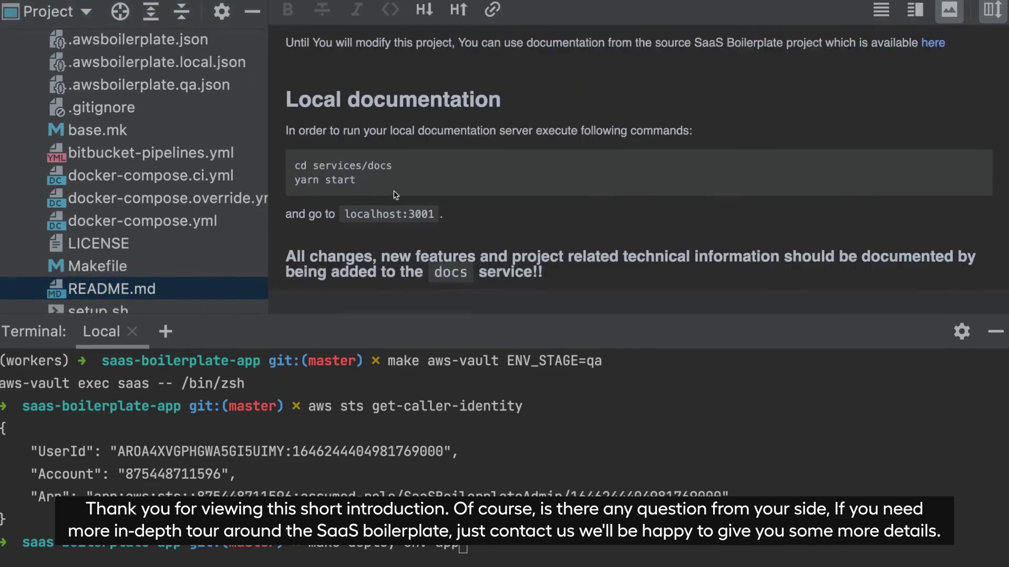